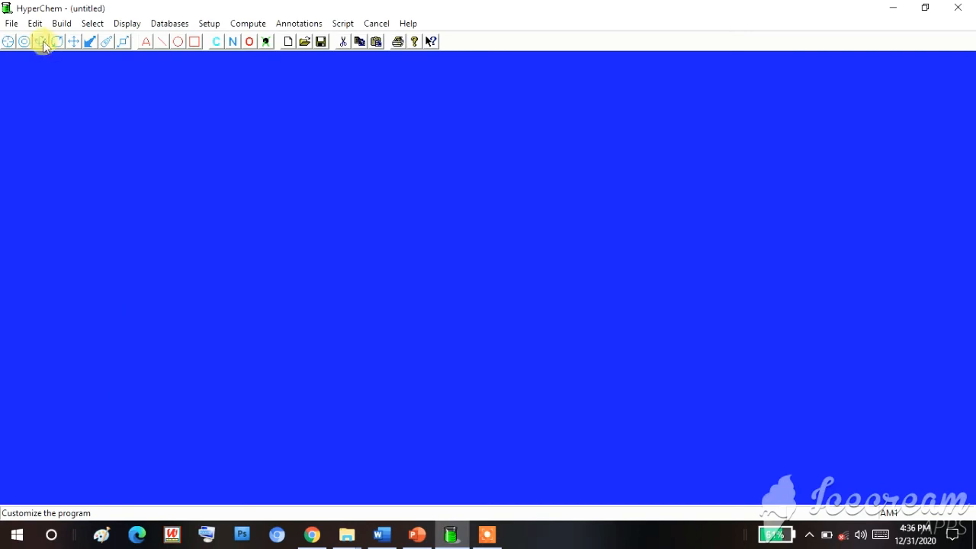
- Set the window color to Black in the preferences
left_click(12, 23)
left_click(73, 251)
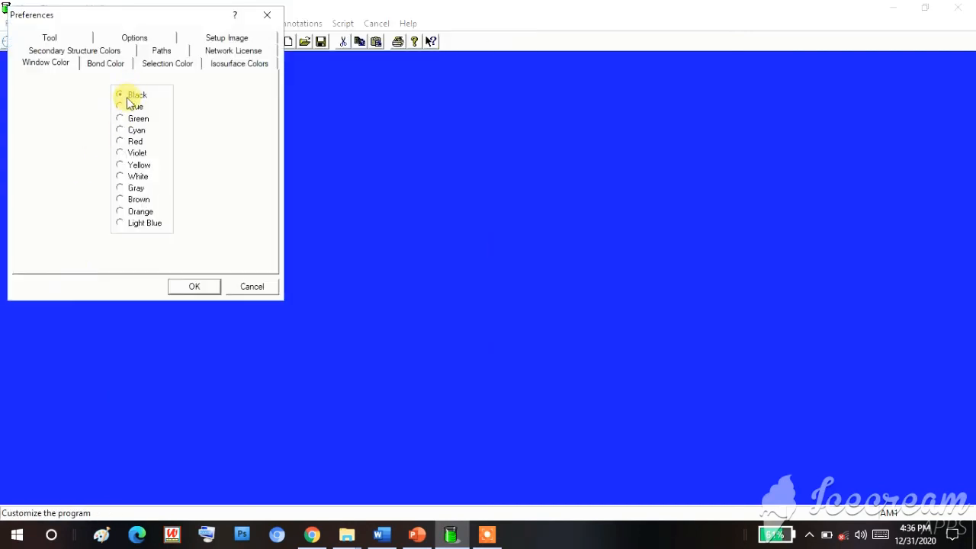
left_click(194, 287)
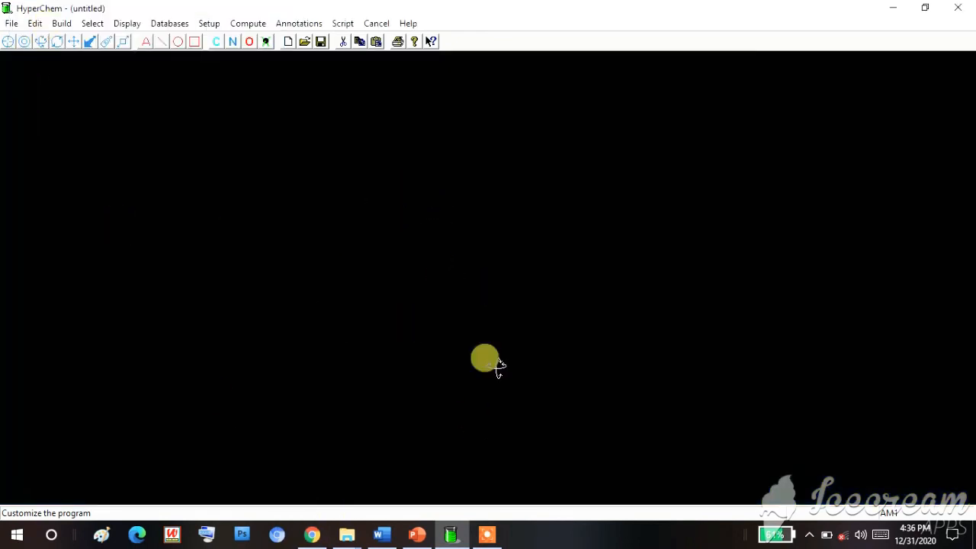
- Set the default drawing element to carbon in the element table, keeping explicit hydrogens enabled
left_click(35, 23)
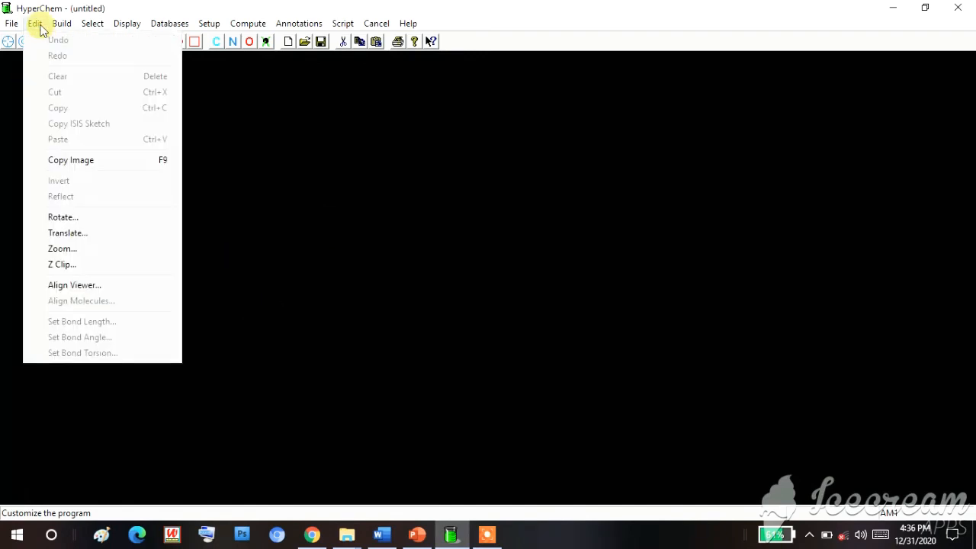
mouse_move(61, 28)
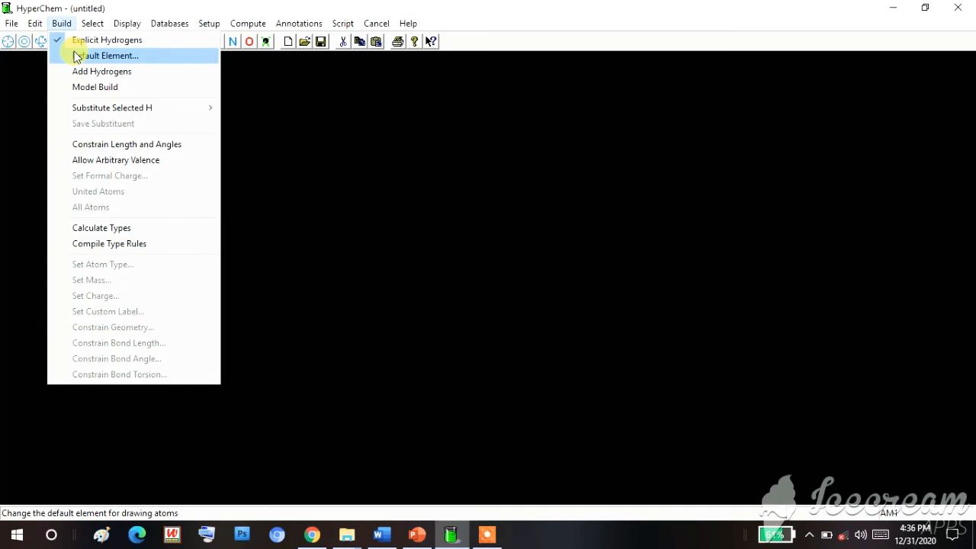
left_click(76, 57)
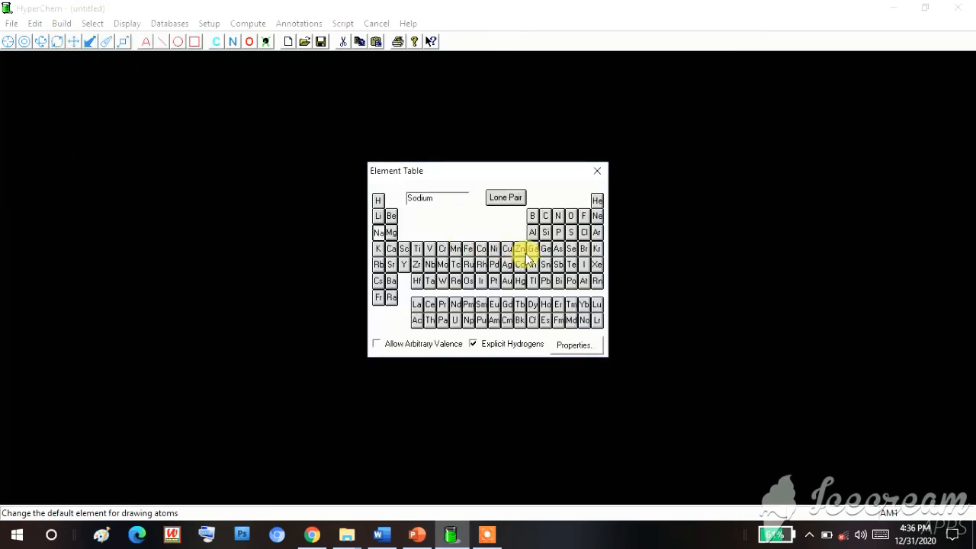
left_click(549, 216)
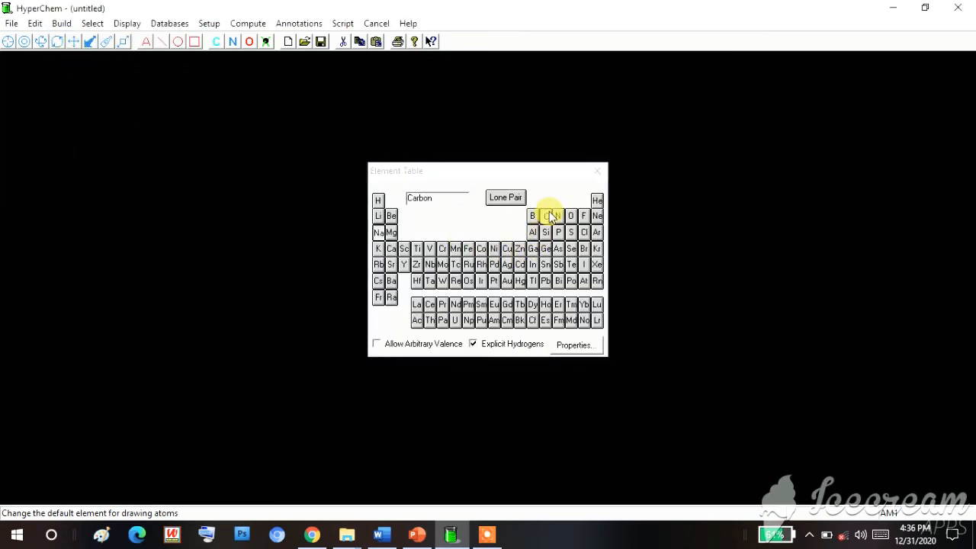
left_click(599, 174)
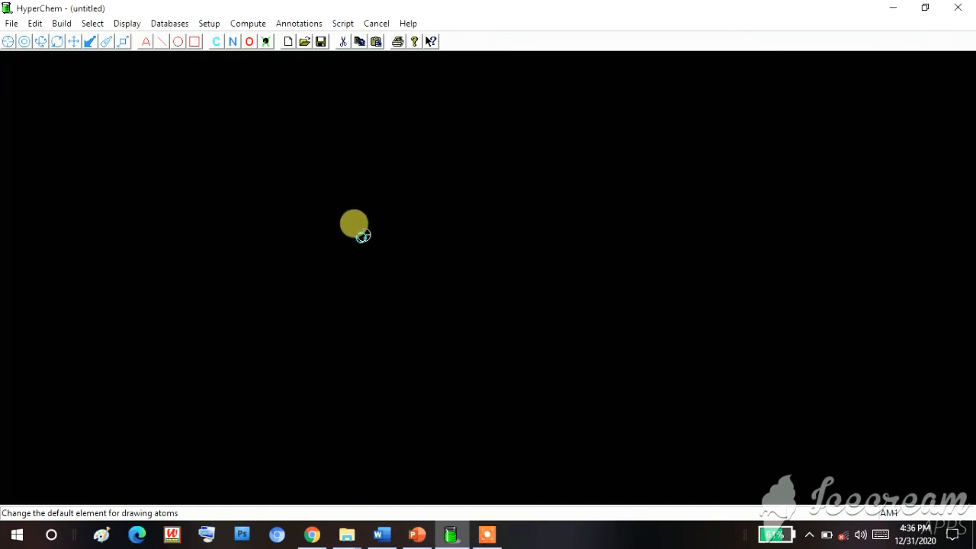
- Set the atom rendering method to Balls and Cylinders, with secondary structure rendering set to None
left_click(126, 23)
mouse_move(92, 26)
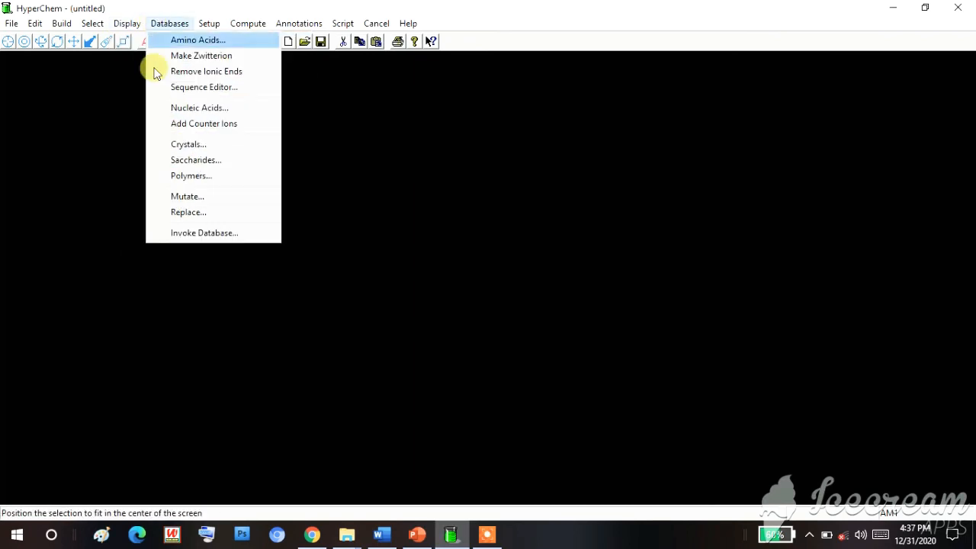
left_click(145, 160)
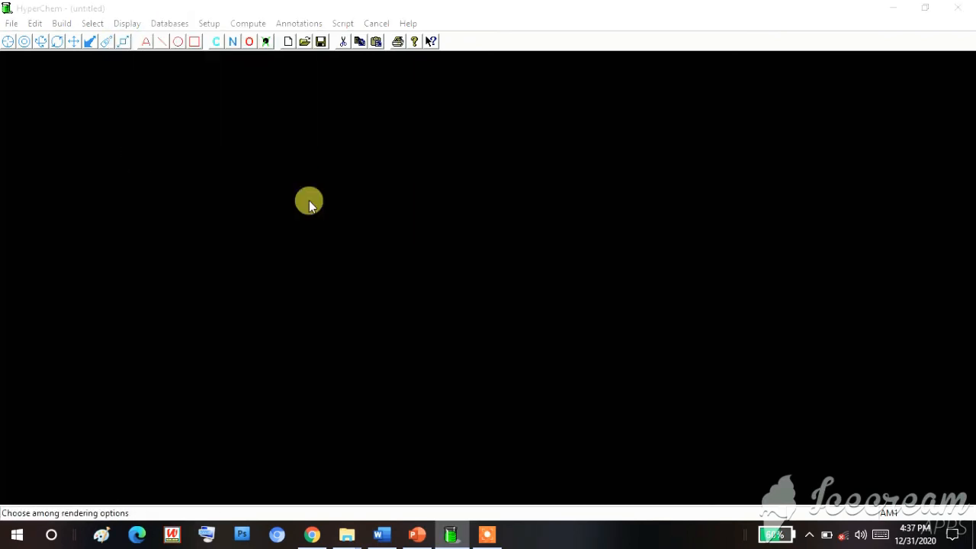
left_click(103, 132)
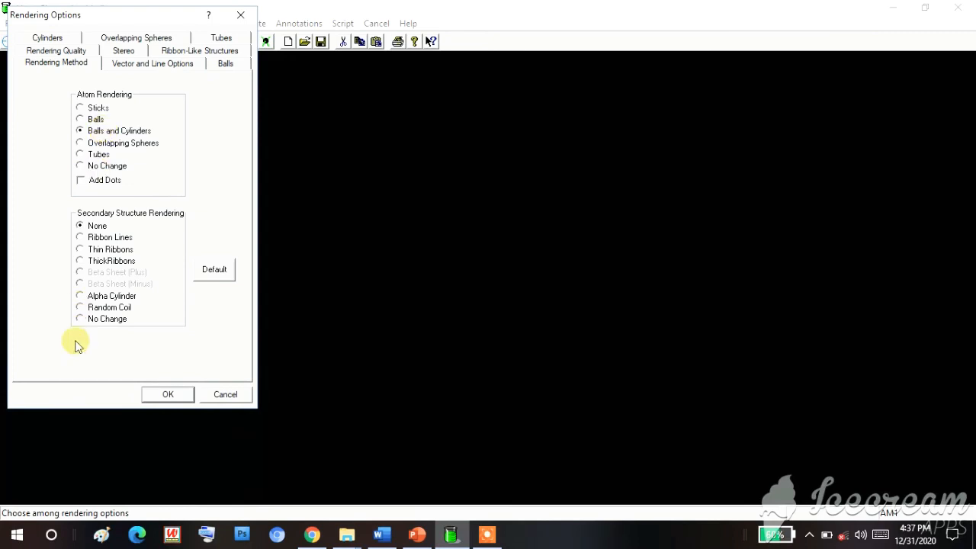
left_click(168, 394)
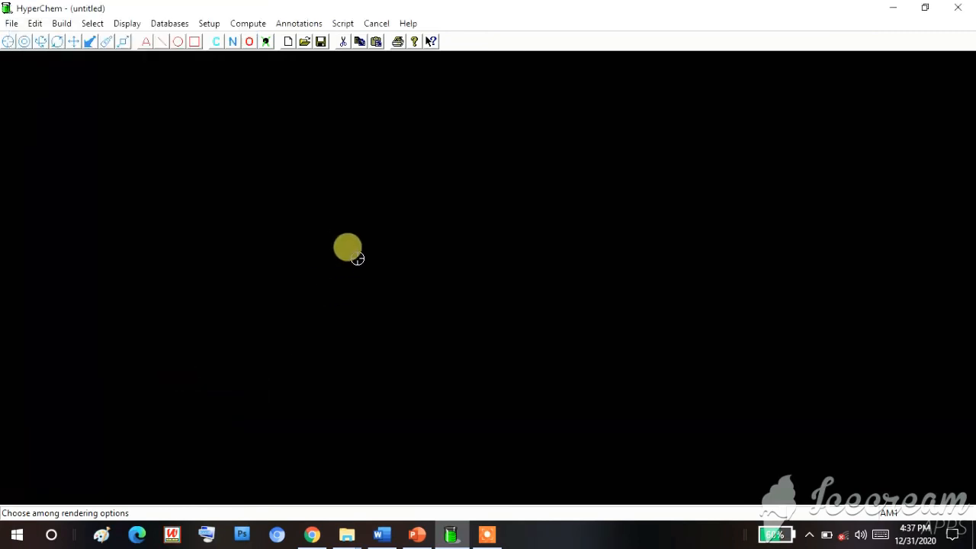
- Place a carbon atom, shrink its display to leave room, and place a second carbon to its upper right
left_click(370, 256)
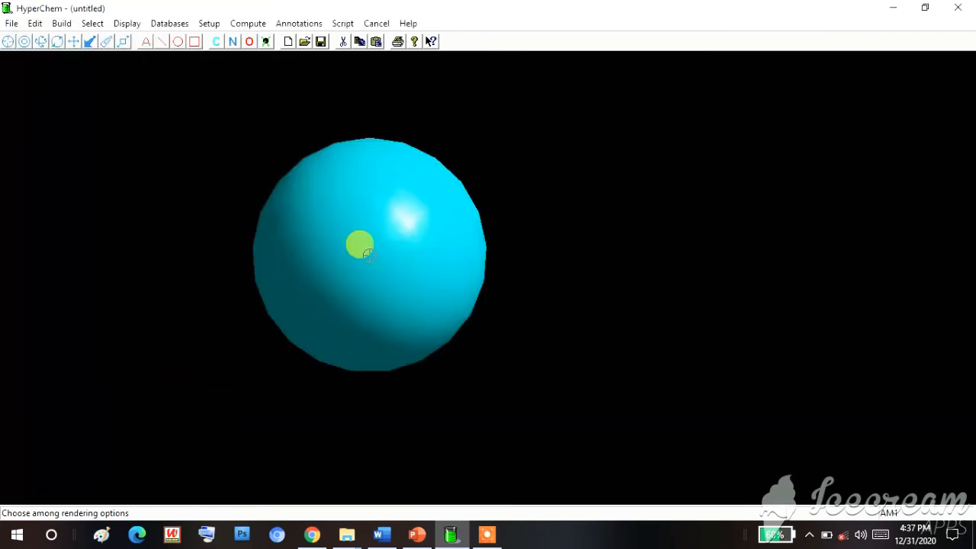
left_click(107, 42)
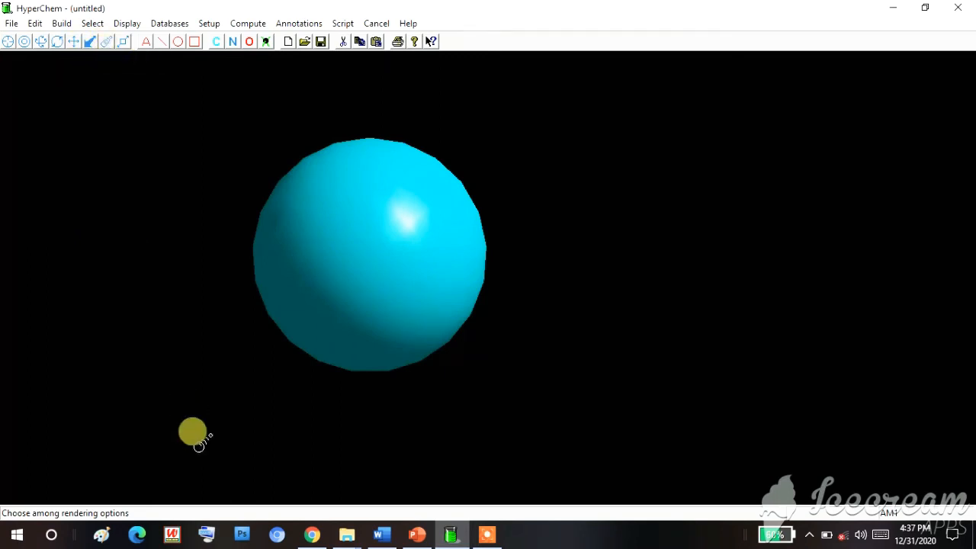
left_click_drag(336, 350, 400, 321)
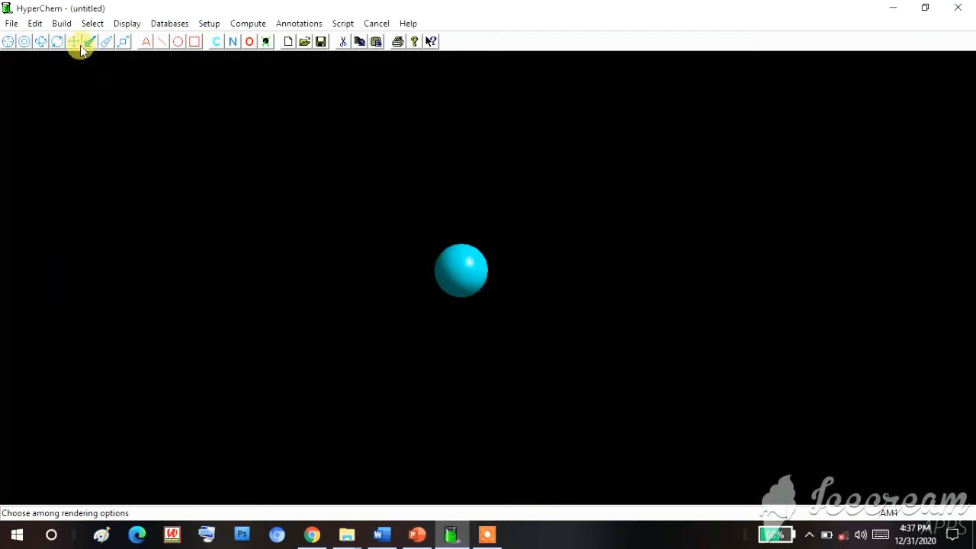
left_click(10, 42)
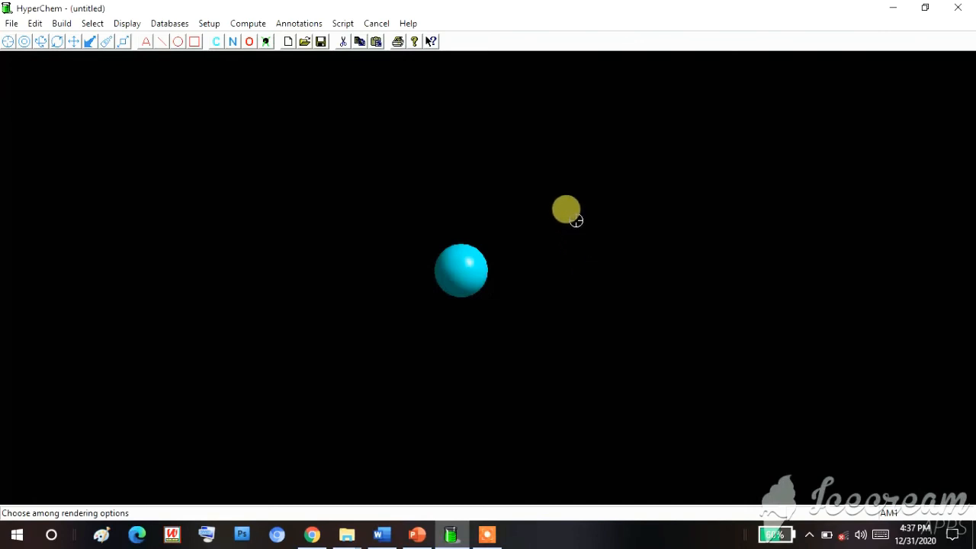
left_click(558, 196)
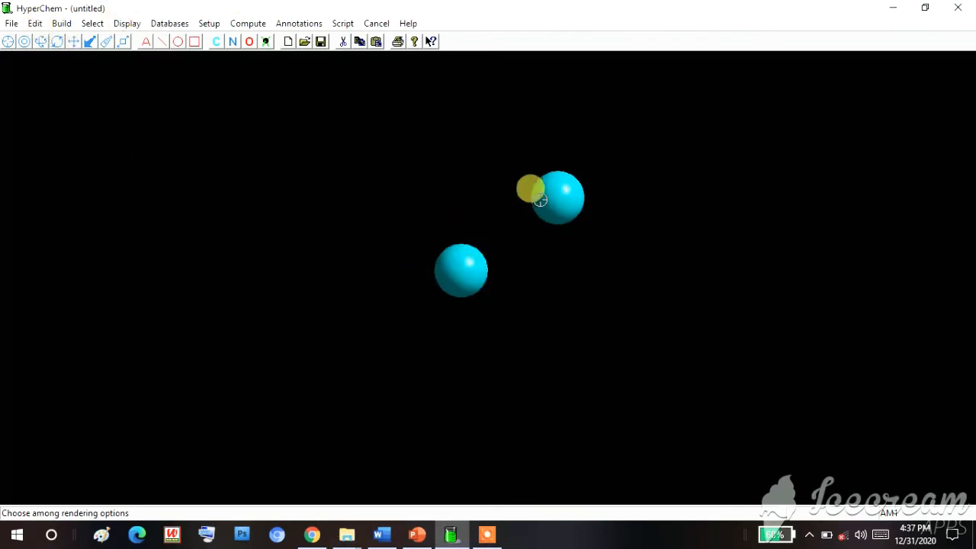
- Choose oxygen as the default element and place one oxygen above and one to the lower right of the second carbon
left_click(62, 23)
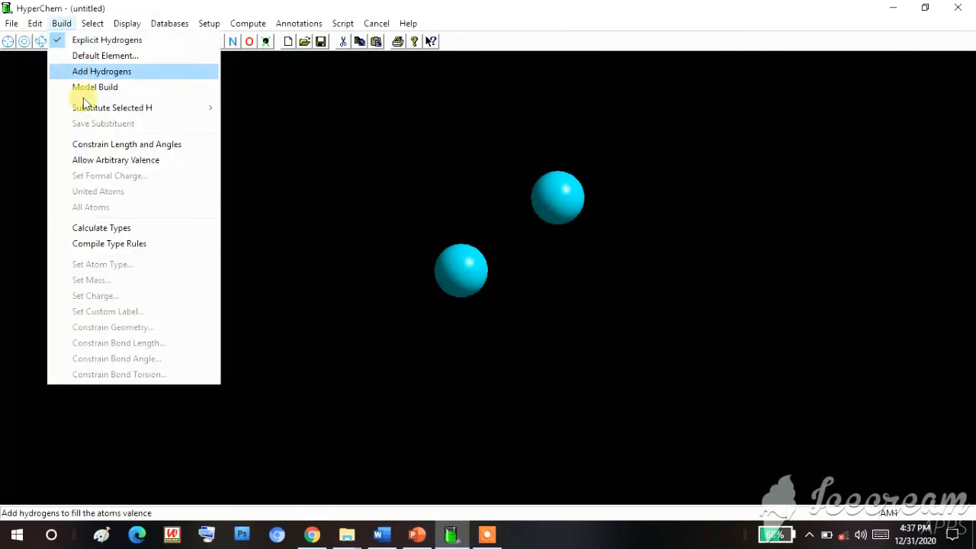
left_click(100, 56)
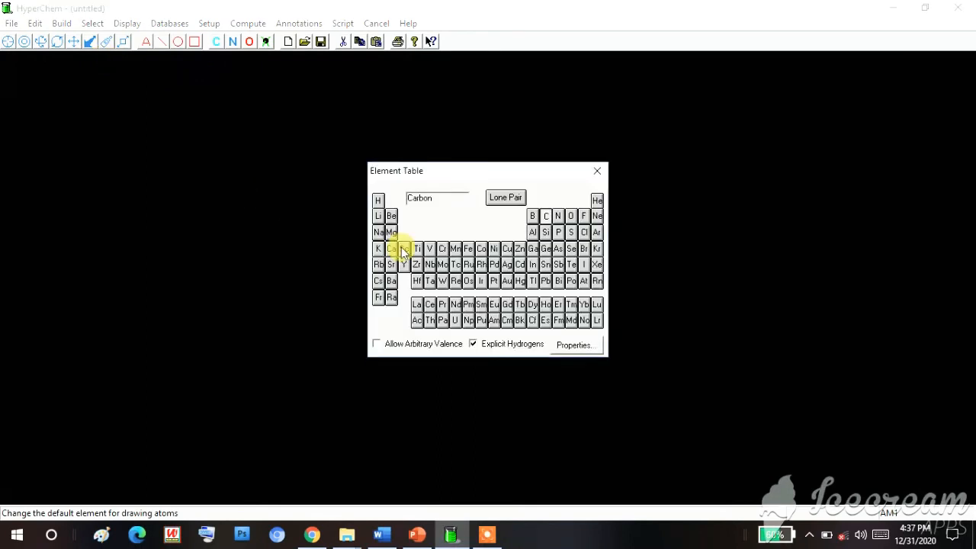
left_click(571, 216)
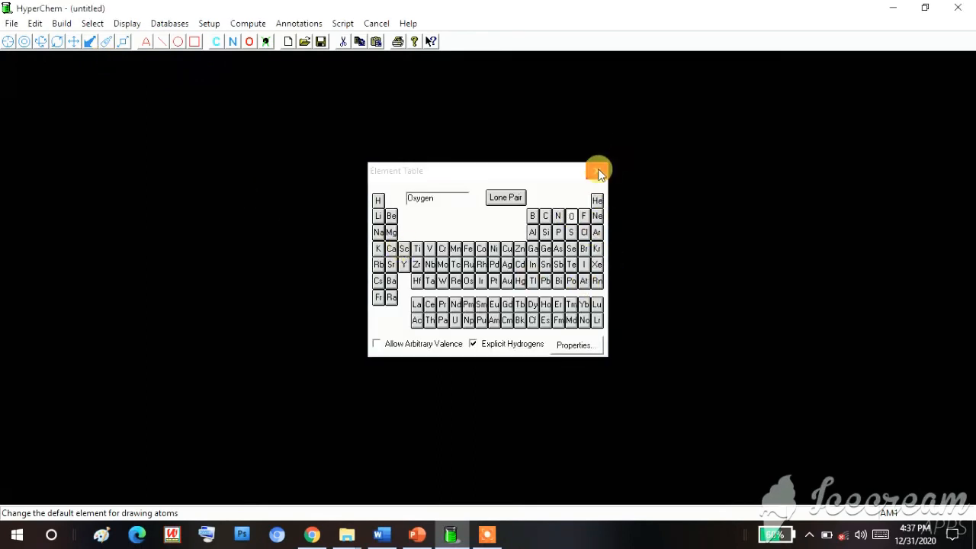
left_click(598, 171)
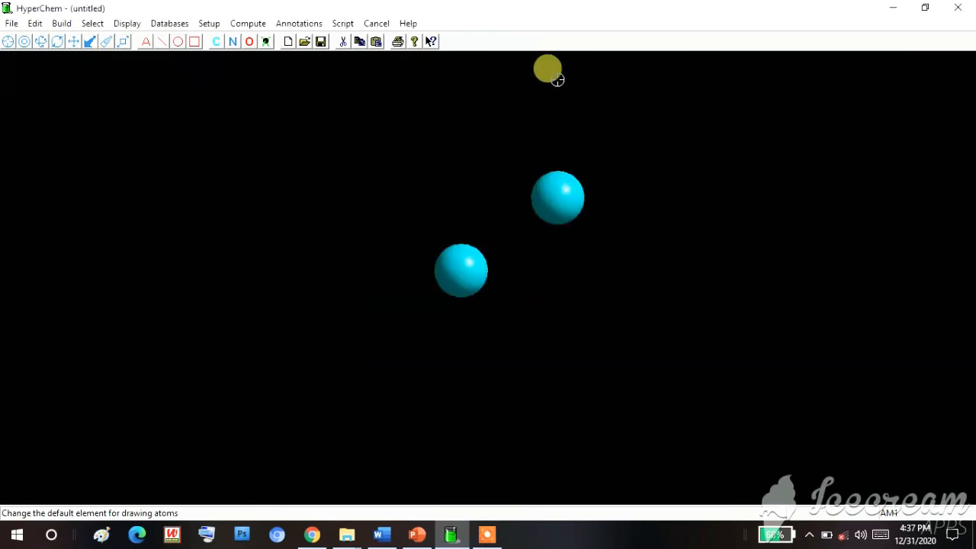
left_click(557, 78)
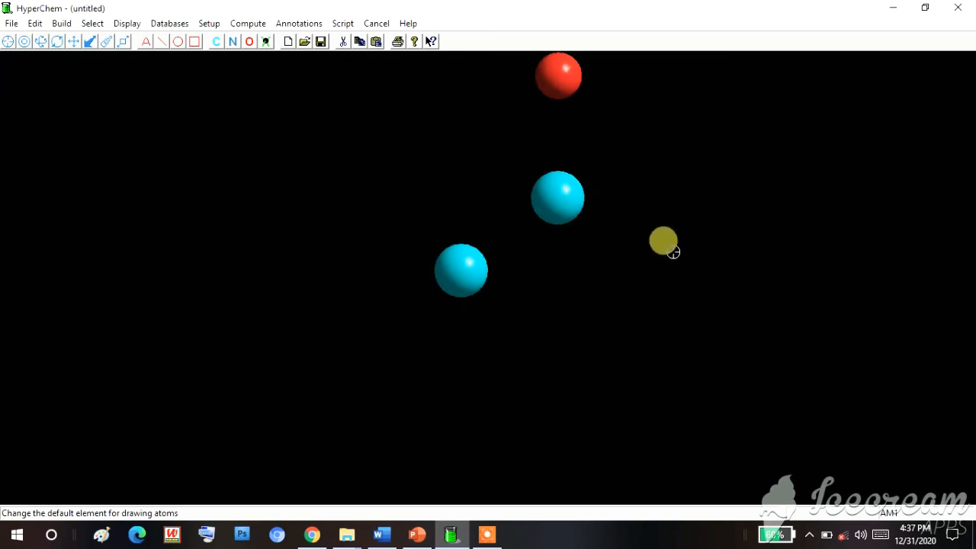
left_click(669, 249)
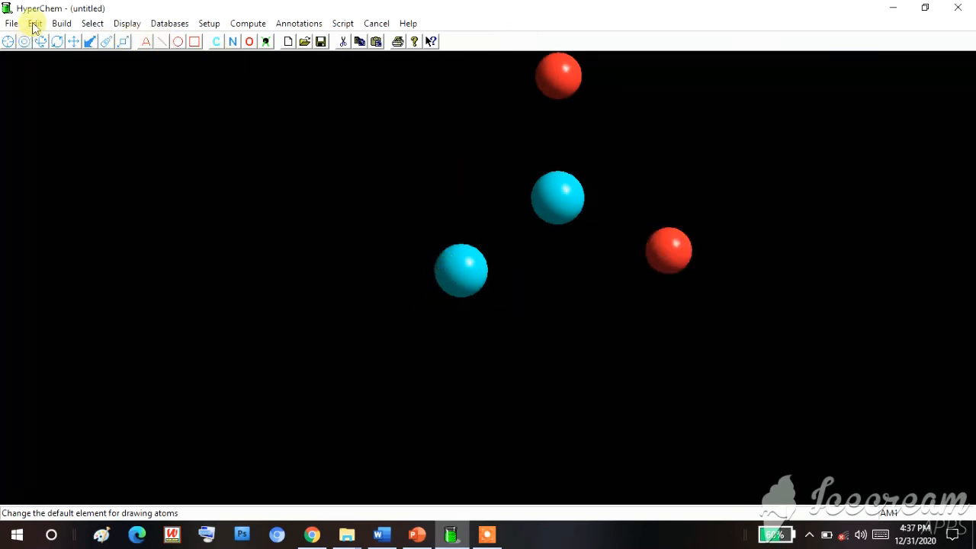
- Switch the default drawing element back to carbon
left_click(62, 23)
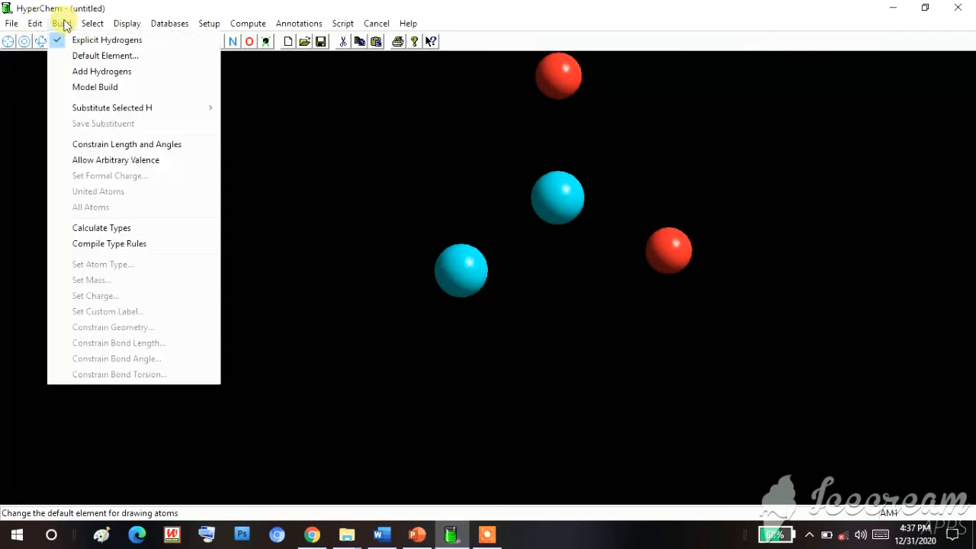
left_click(79, 57)
left_click(545, 216)
left_click(597, 171)
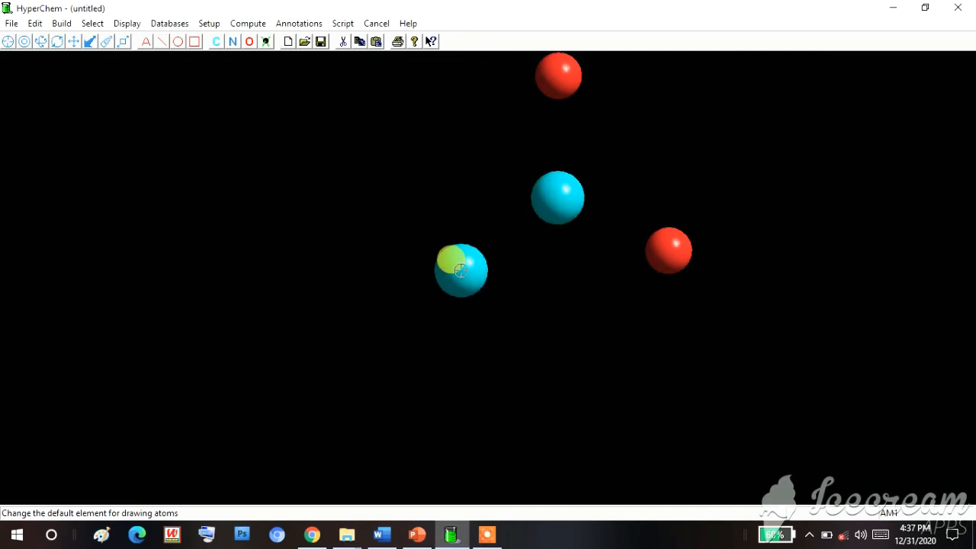
- Bond the two carbons, double-bond the second carbon to the upper oxygen, and single-bond it to the lower-right oxygen
left_click_drag(461, 270, 556, 75)
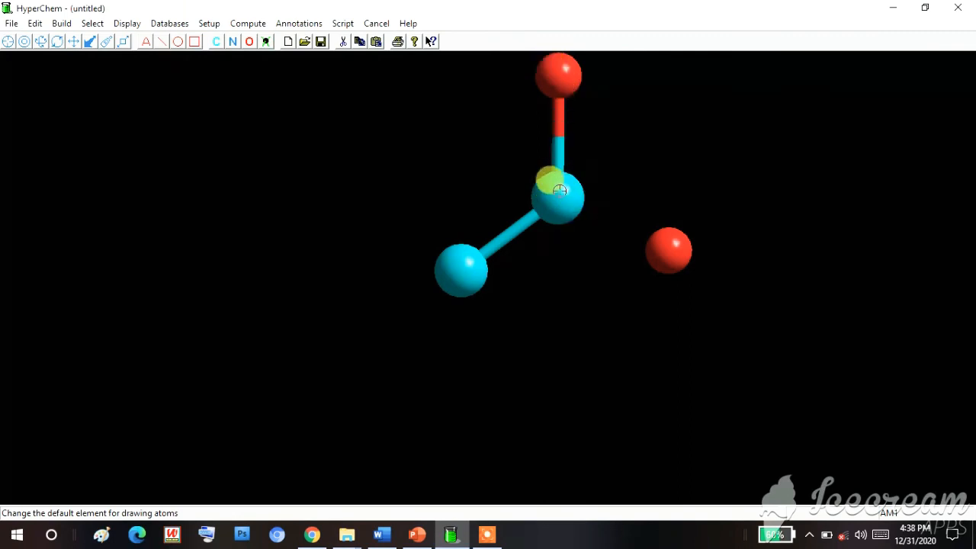
left_click_drag(558, 204, 548, 67)
left_click_drag(556, 191, 660, 252)
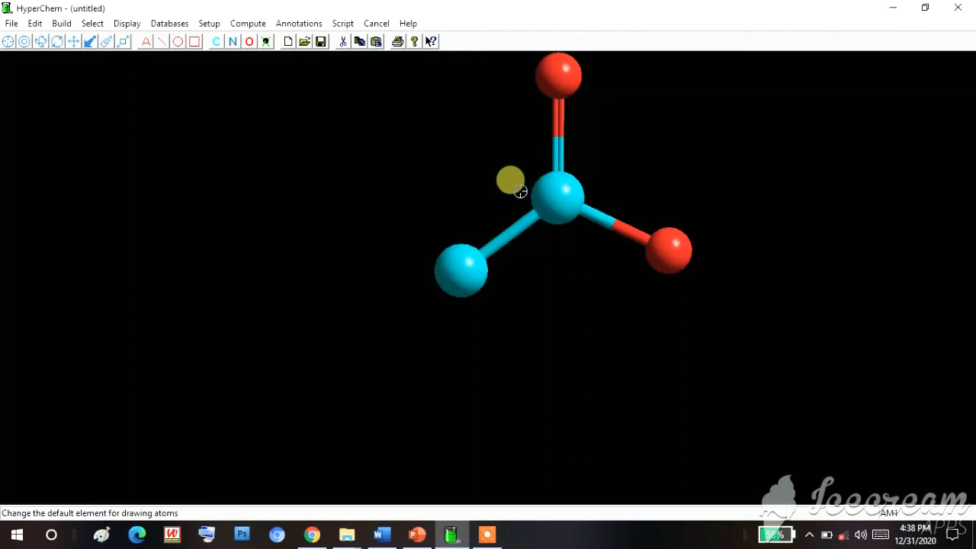
- Add hydrogens to fill the atoms' valences and rotate the molecule out of plane to inspect them
left_click(73, 23)
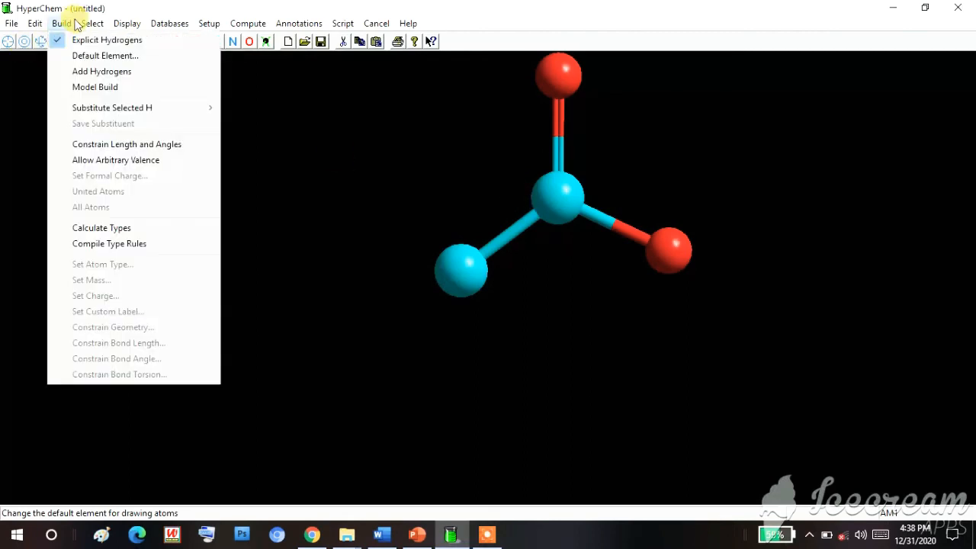
left_click(81, 71)
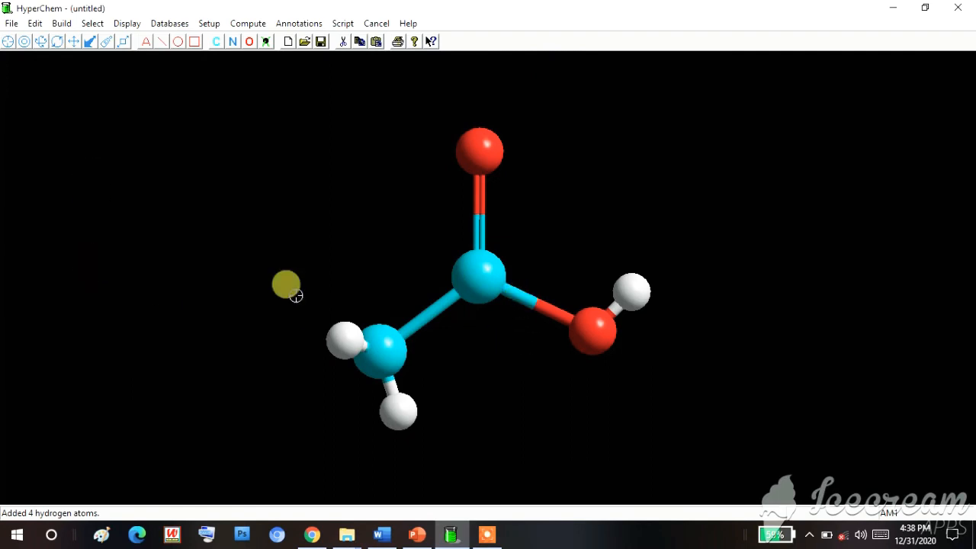
left_click(41, 44)
left_click_drag(424, 183, 259, 213)
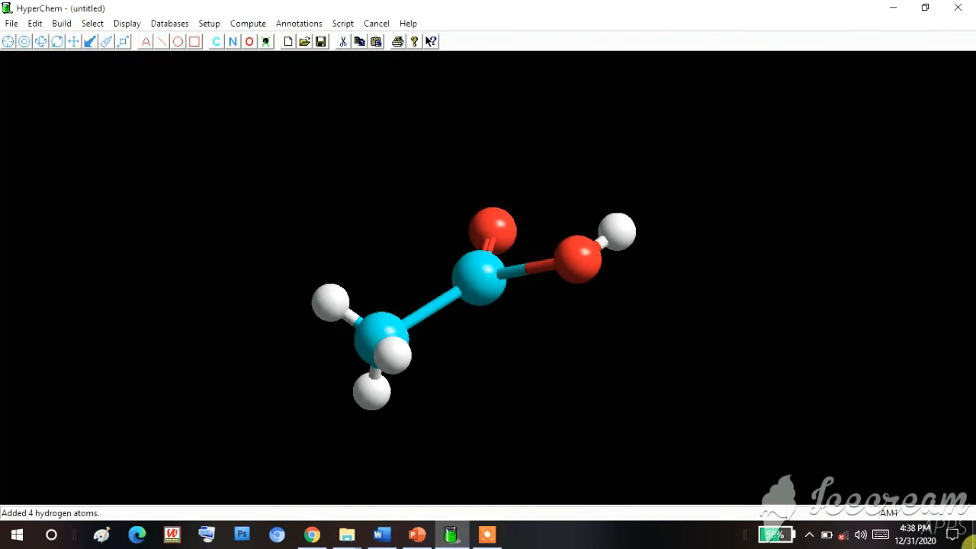
- Run Model Build on the molecule and rotate it so the double-bonded oxygen points upward
left_click(62, 24)
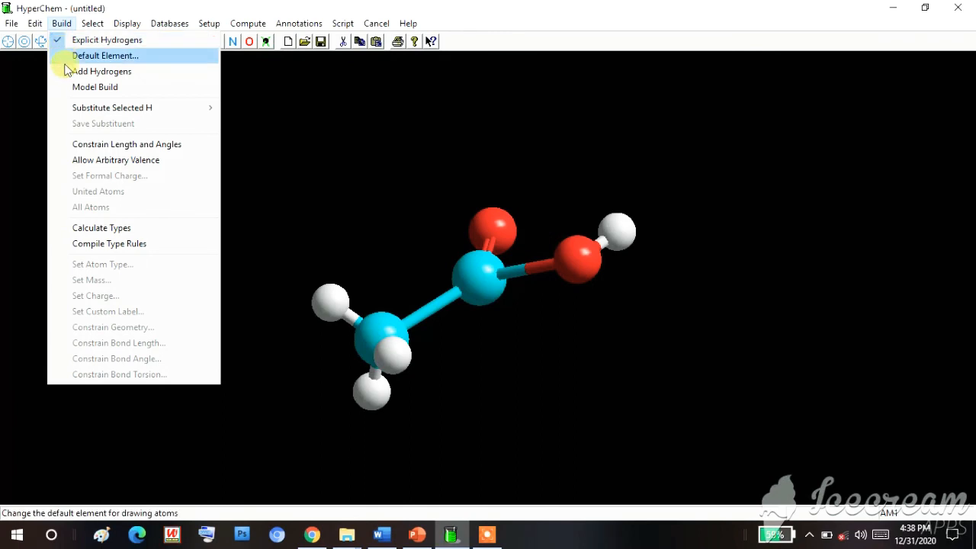
left_click(79, 89)
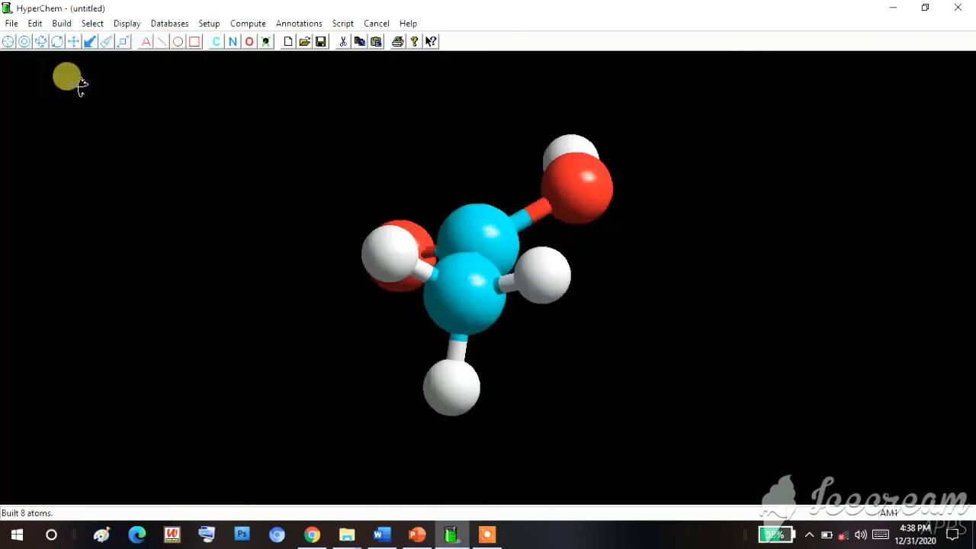
left_click_drag(499, 333, 347, 313)
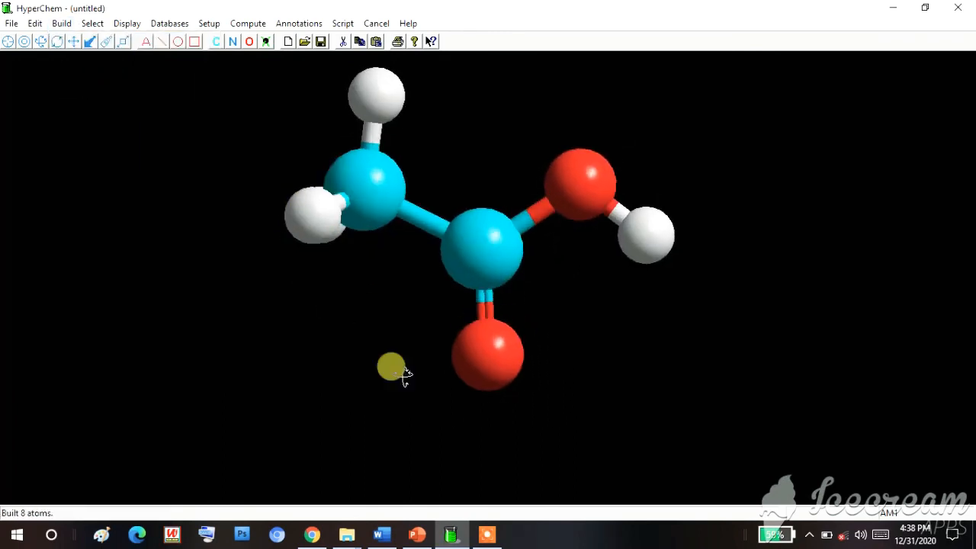
left_click_drag(452, 401, 442, 152)
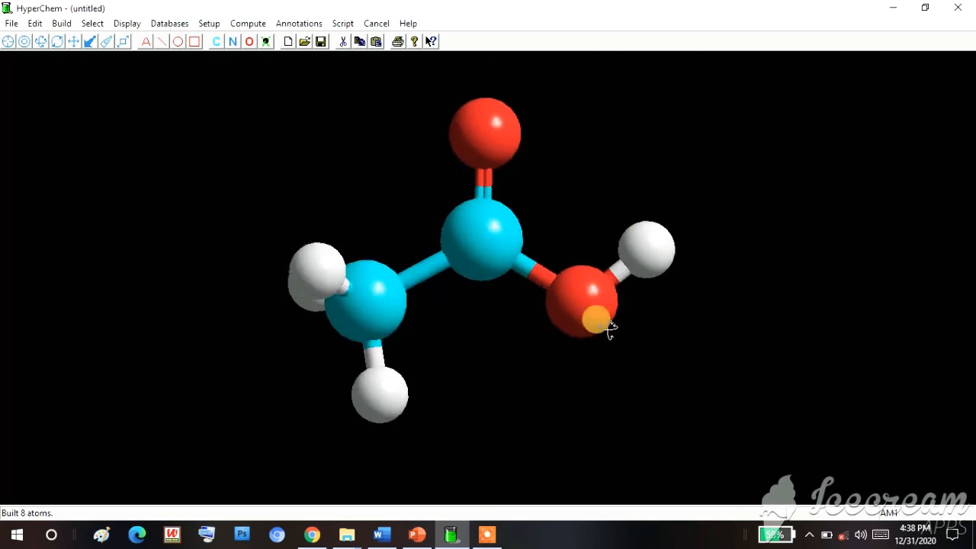
mouse_move(594, 317)
left_mouse_down()
mouse_move(584, 348)
mouse_move(581, 324)
left_mouse_up()
left_click_drag(264, 339, 287, 327)
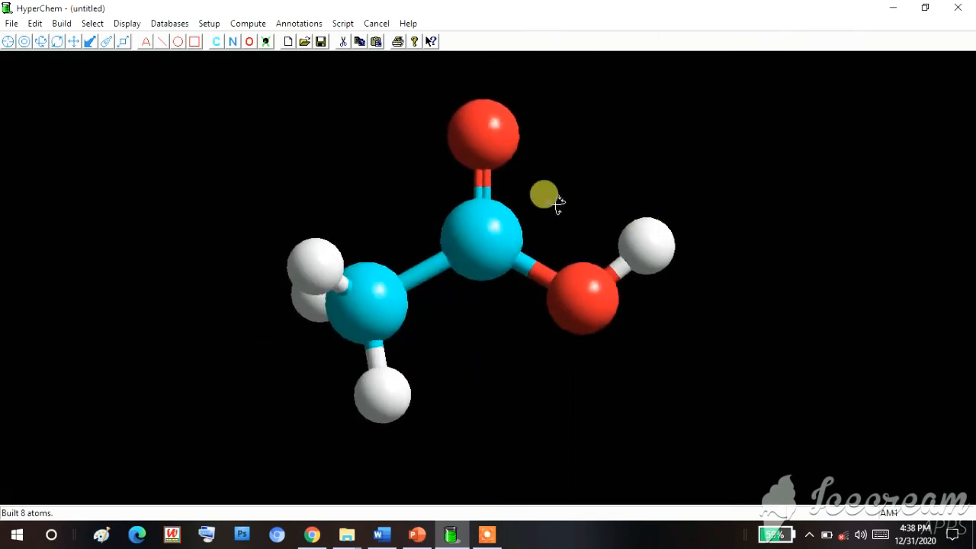
- Start a computation log file named CH3COOH in the GOOGLE CLASSROOM folder
left_click(12, 23)
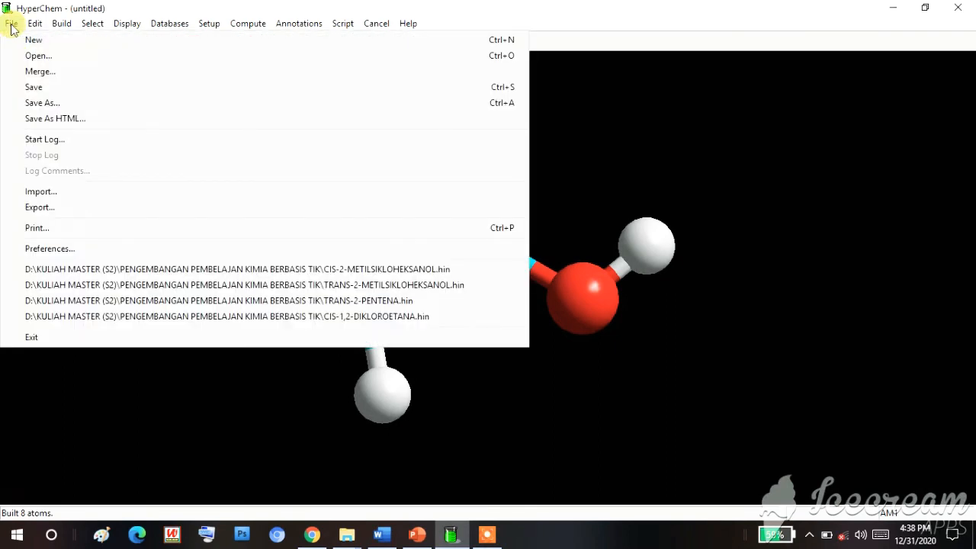
left_click(31, 140)
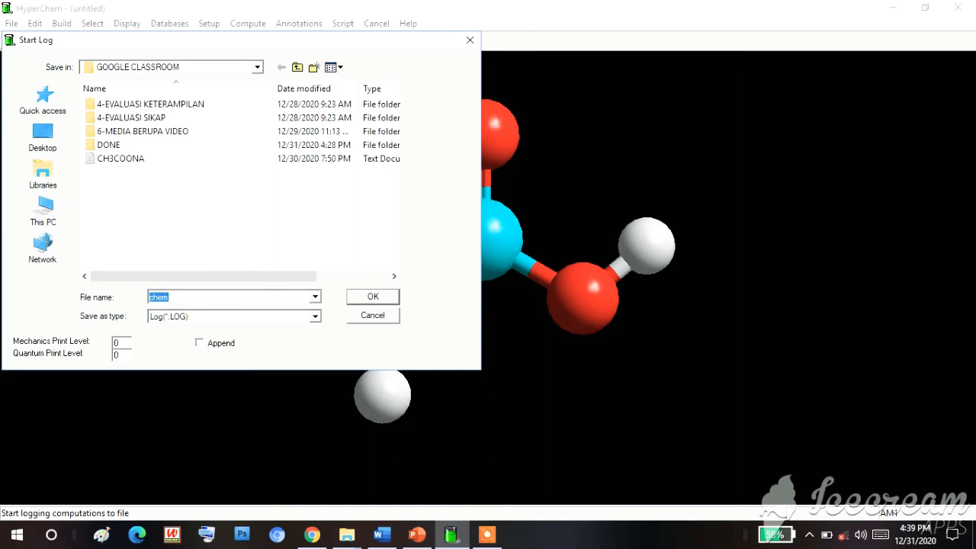
type("CH3")
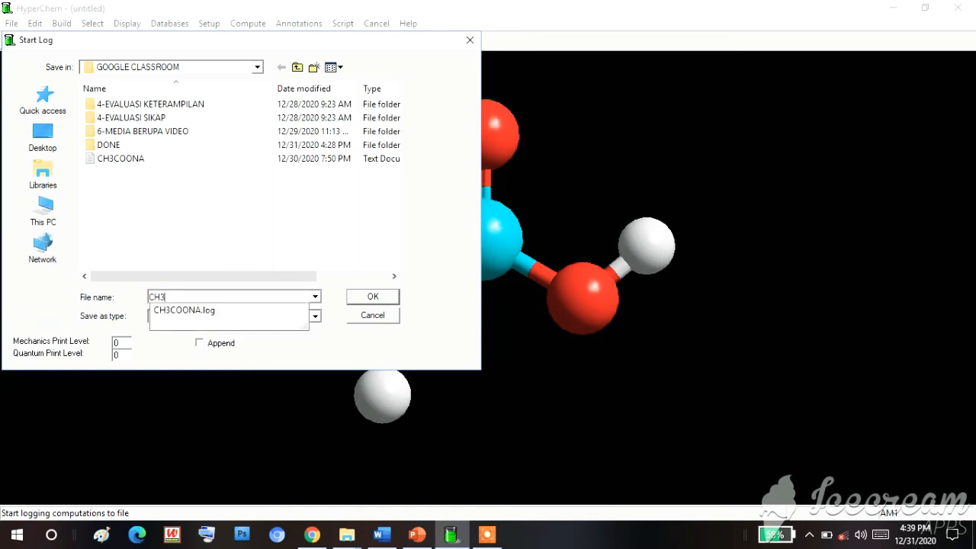
type("COOH")
left_click(370, 299)
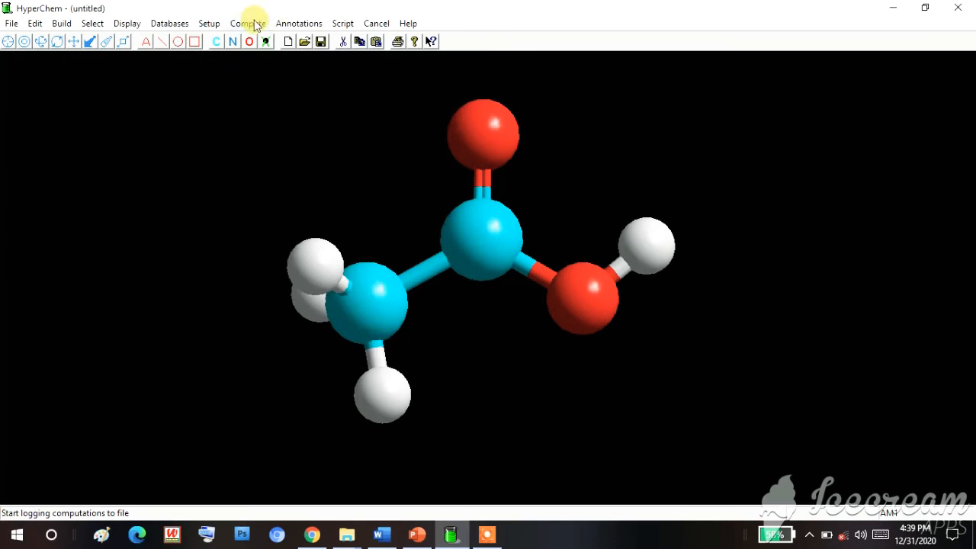
- Set the semi-empirical method to AM1 and run a Polak-Ribiere geometry optimization in vacuo with RMS gradient 0.1 and 120 maximum cycles
left_click(209, 24)
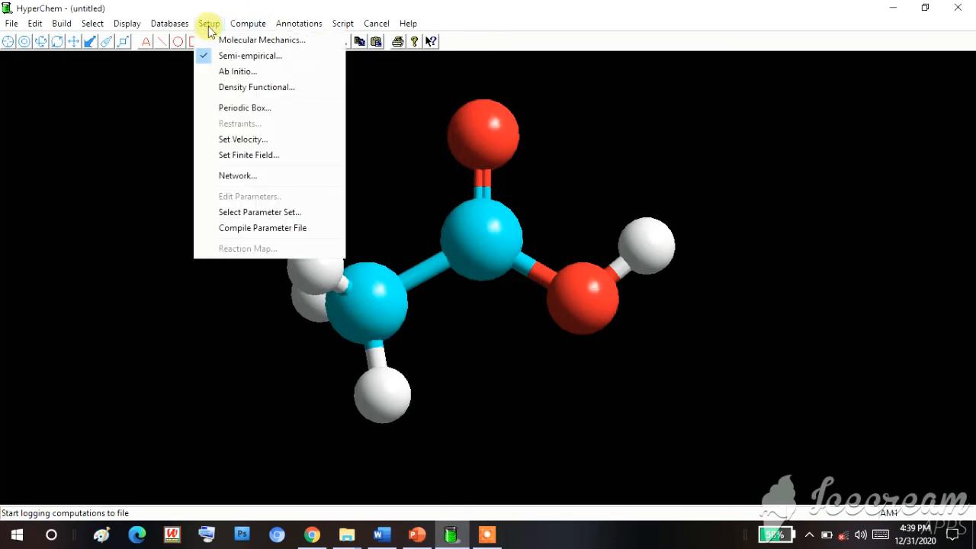
left_click(211, 56)
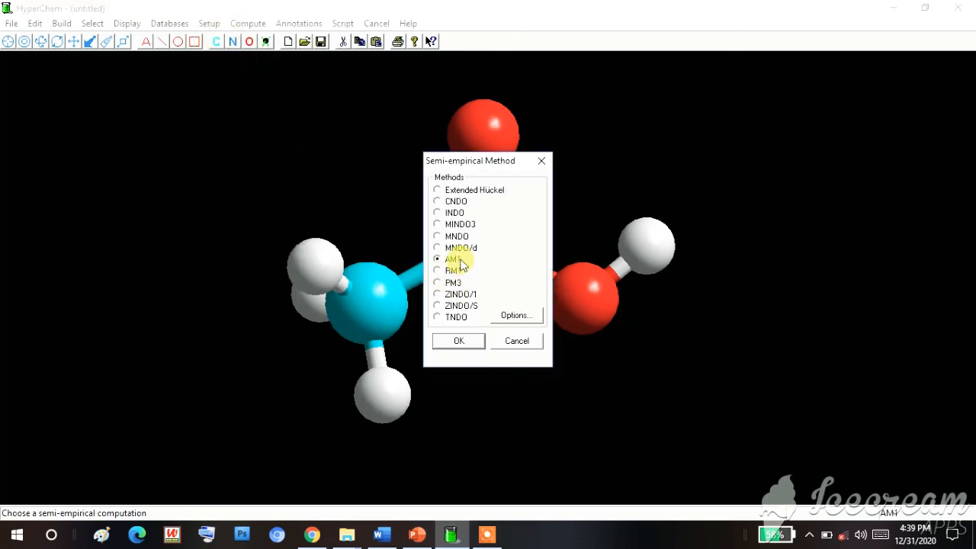
left_click(467, 342)
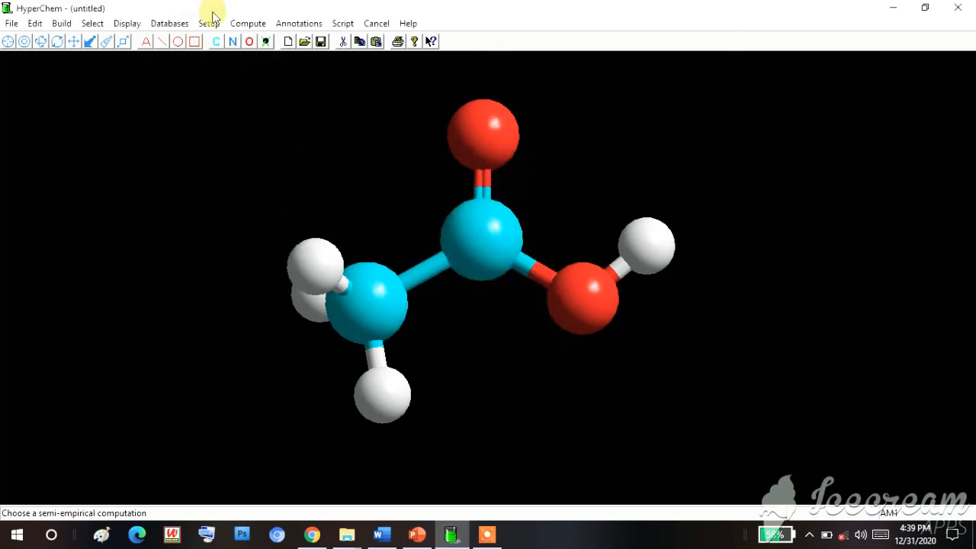
left_click(241, 24)
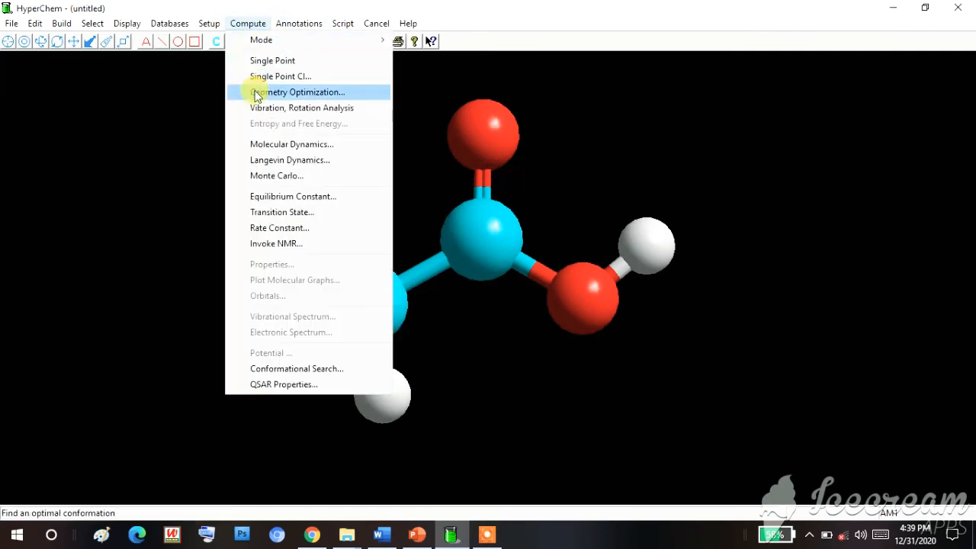
left_click(258, 93)
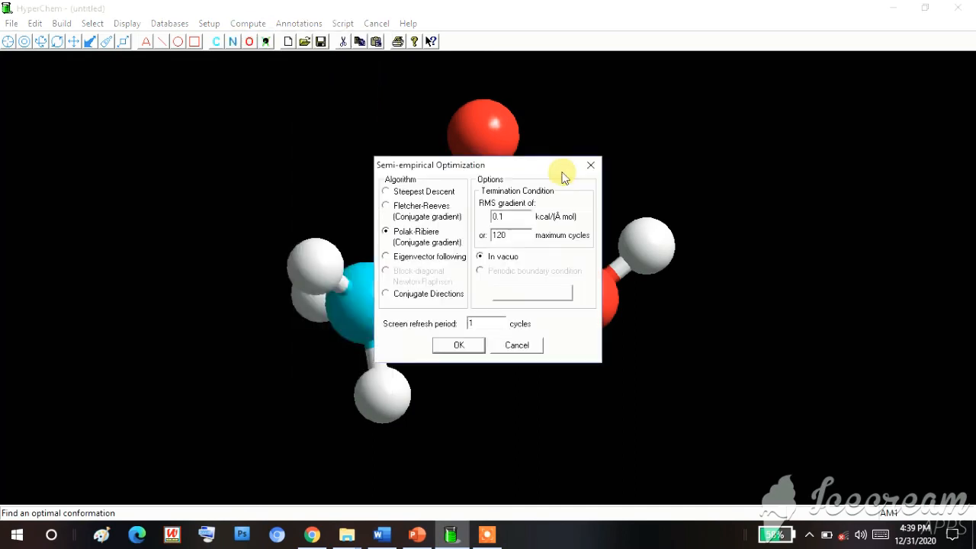
left_click(457, 346)
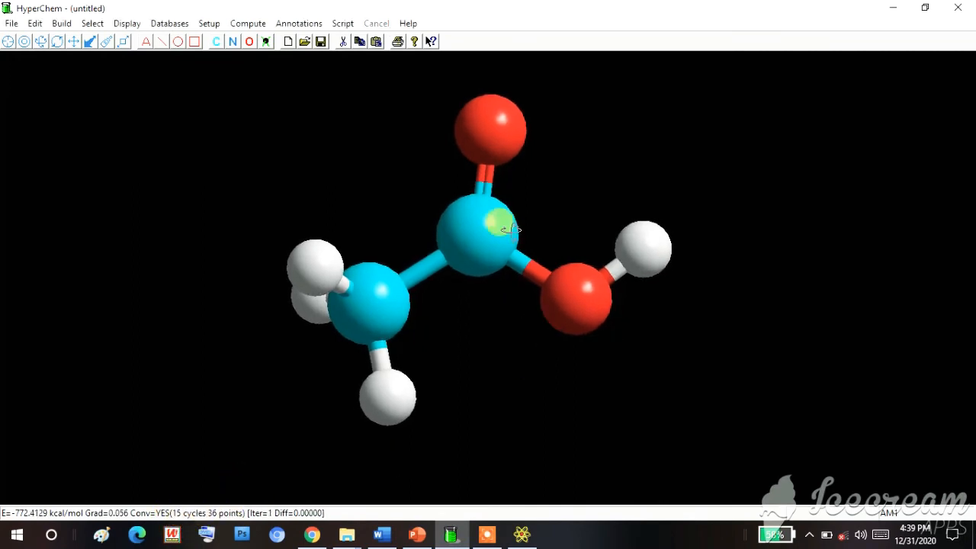
- Rotate the optimized molecule so the double-bonded oxygen points straight up, and stop the computation log
left_click_drag(476, 192, 458, 166)
left_click_drag(595, 324, 622, 340)
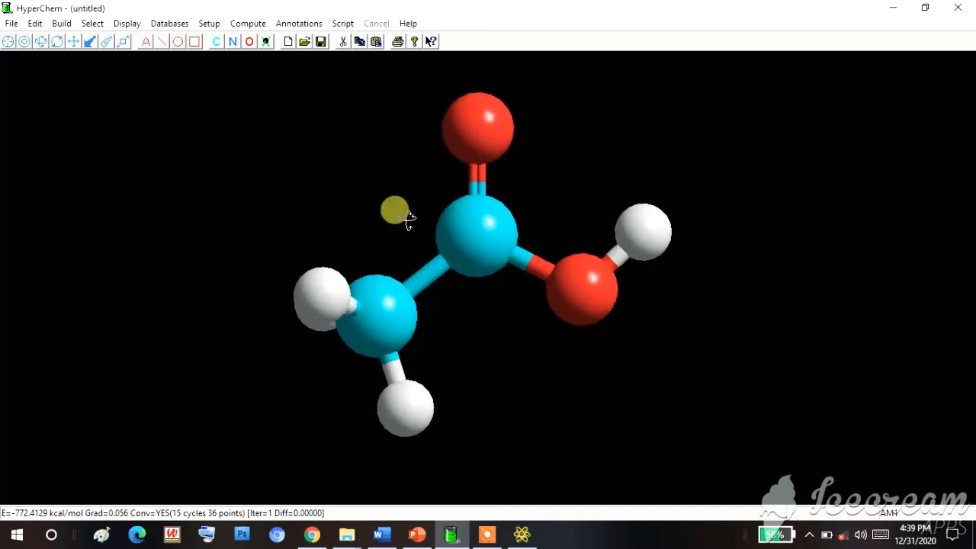
left_click(10, 23)
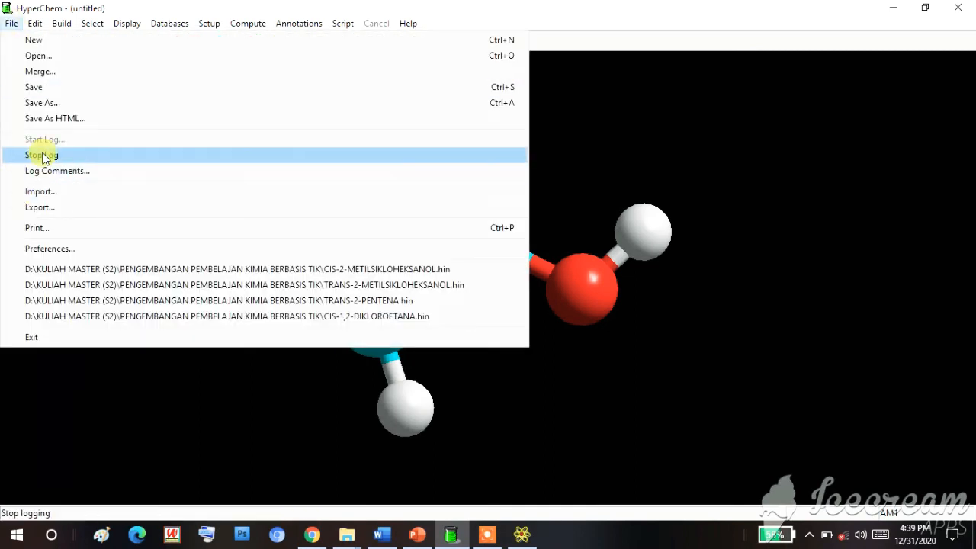
left_click(39, 153)
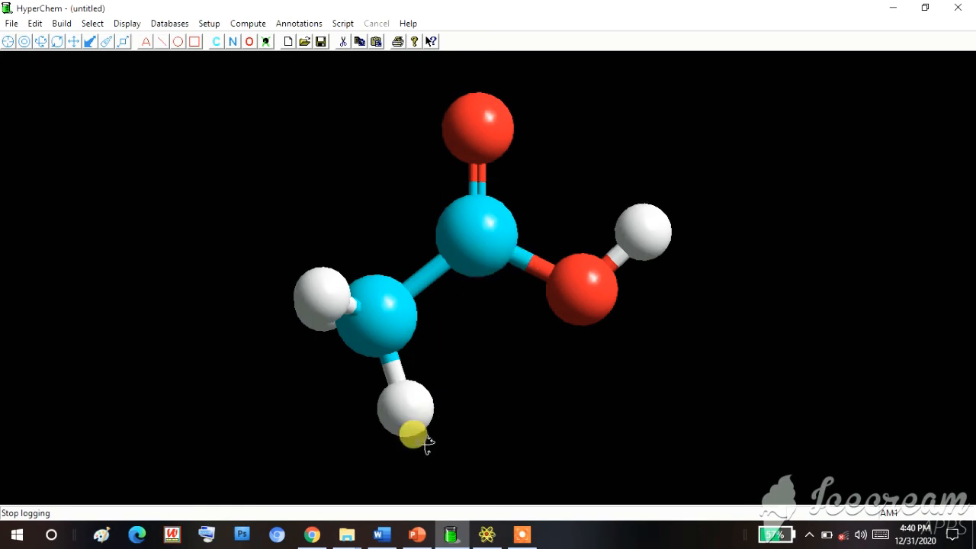
- Switch to File Explorer's GOOGLE CLASSROOM folder and open the CH3COOH log file
left_click(348, 534)
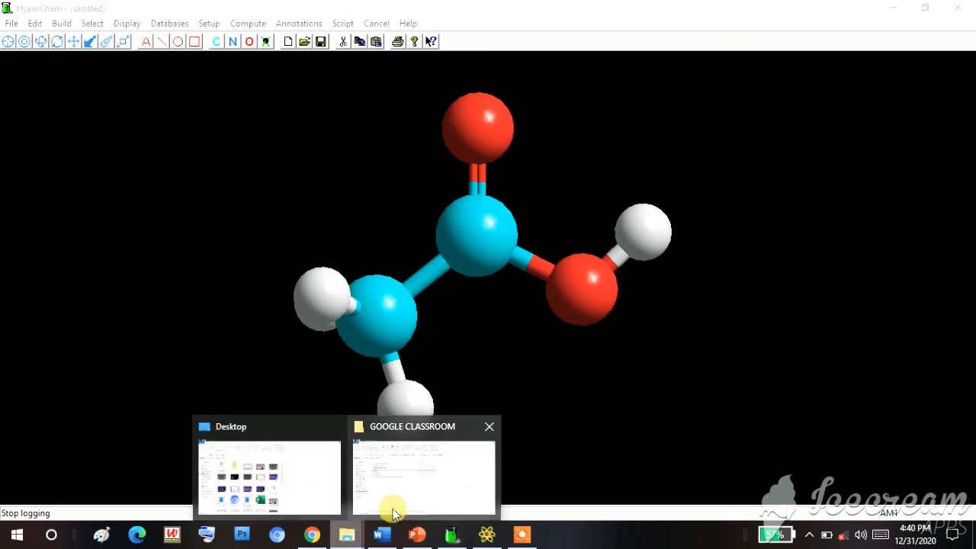
left_click(394, 488)
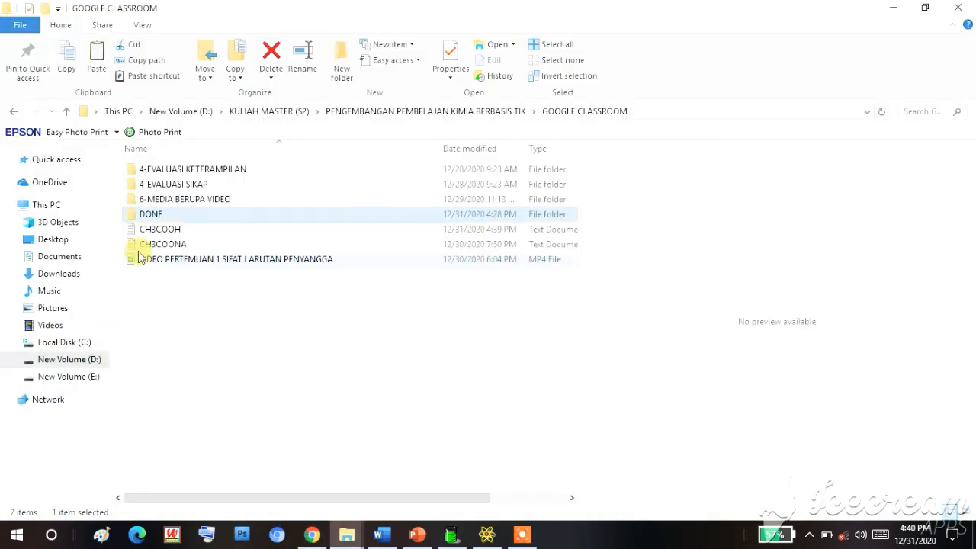
left_click(153, 233)
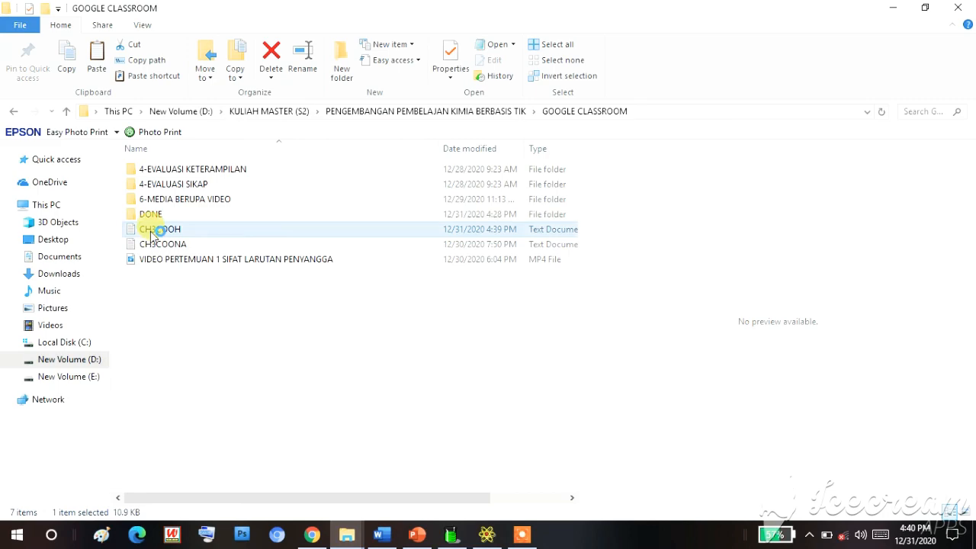
double_click(149, 229)
- Examine the log's energies and gradient block, eigenvalues, net charges and dipole data, and close the file
scroll(152, 231, "down", 20)
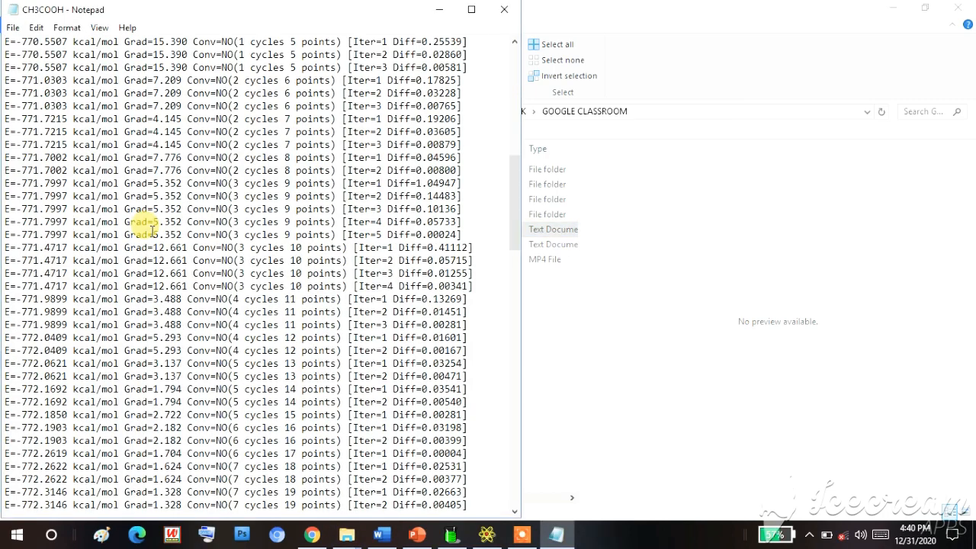
scroll(153, 227, "down", 4)
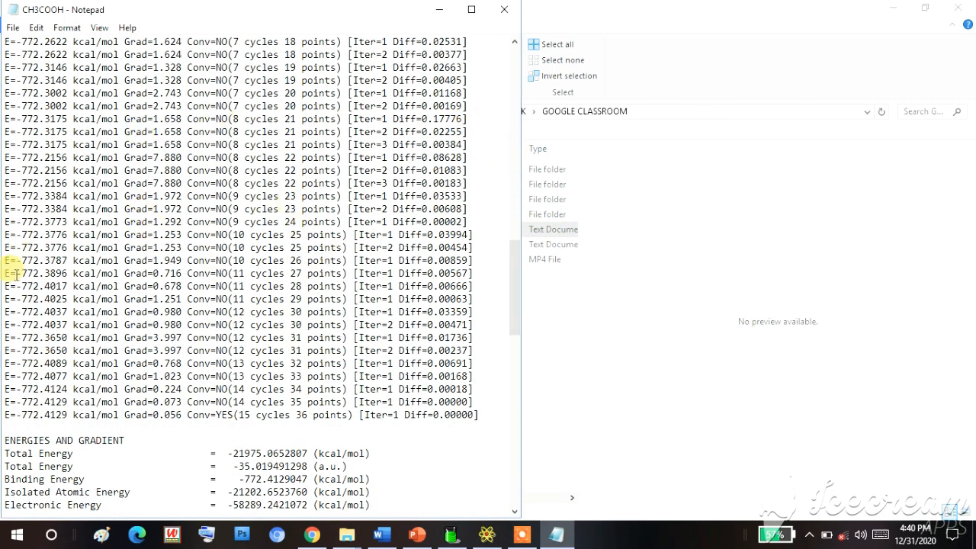
scroll(219, 414, "down", 6)
left_click_drag(6, 212, 412, 318)
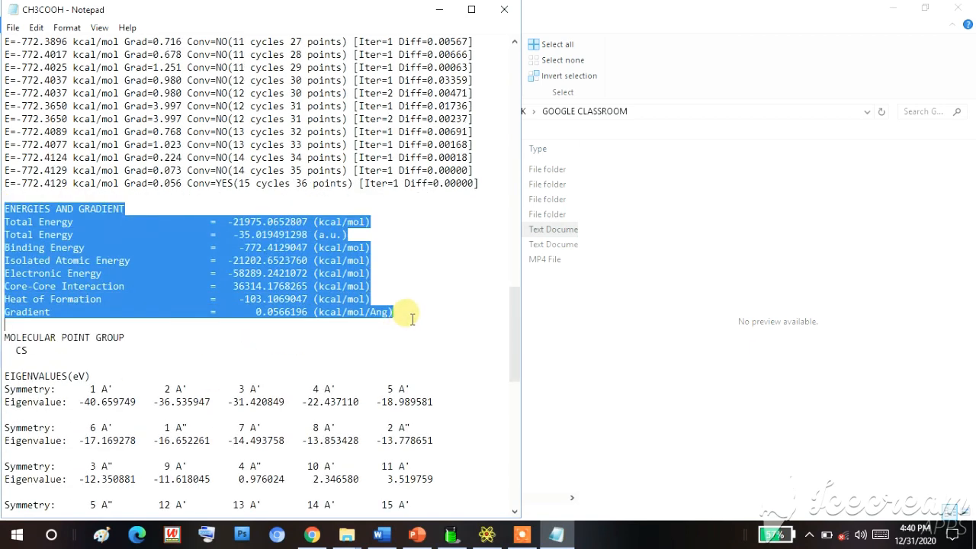
left_click(411, 318)
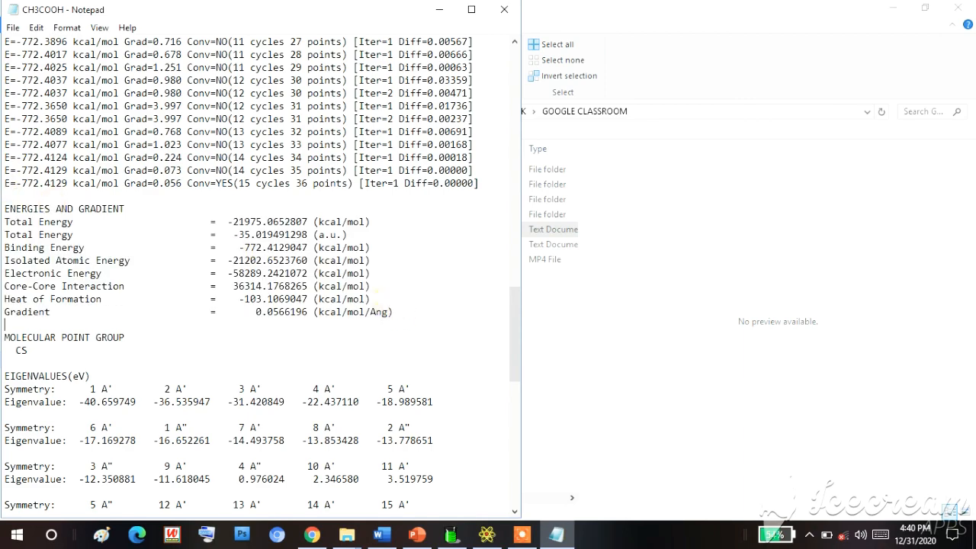
left_click_drag(4, 205, 410, 313)
scroll(381, 321, "down", 2)
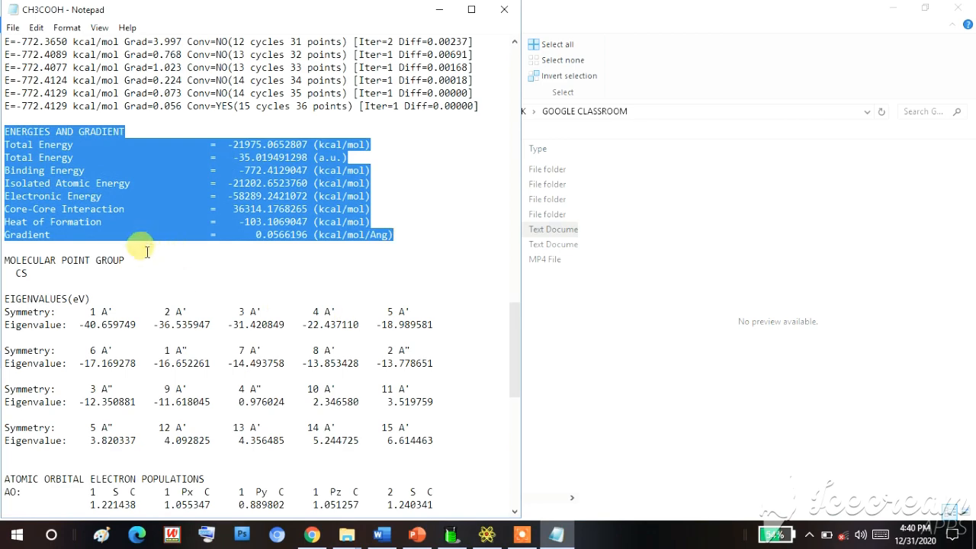
left_click(124, 257)
scroll(84, 366, "down", 14)
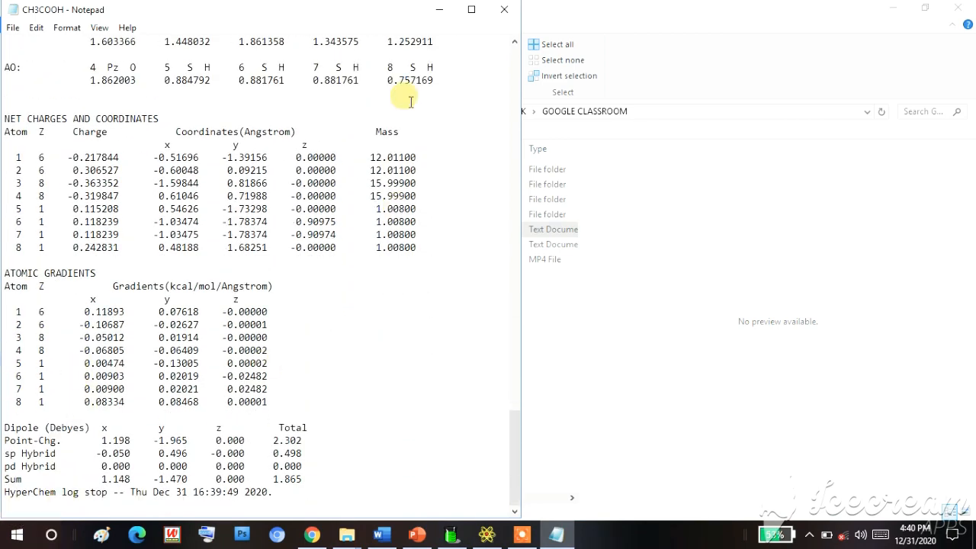
left_click(503, 11)
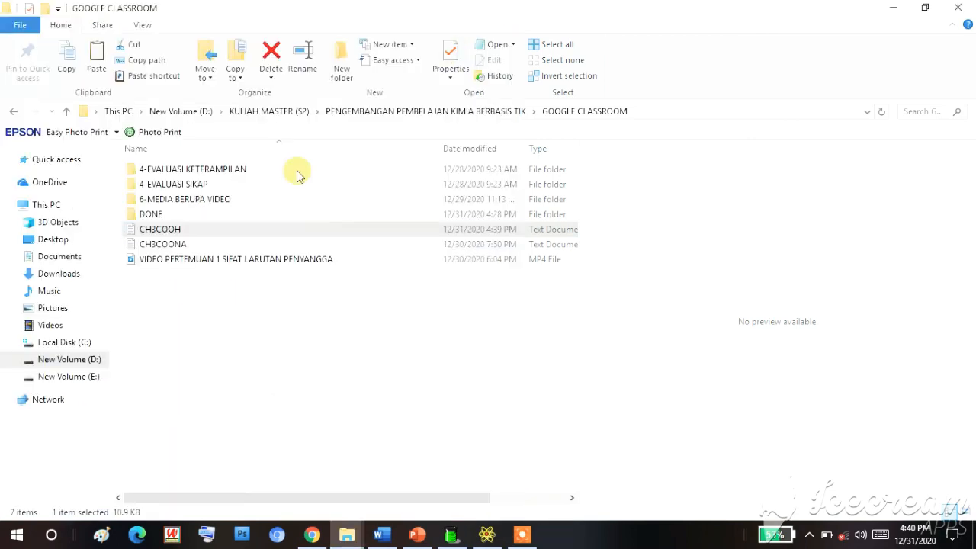
- Return to HyperChem and measure the methyl group's lower C–H bond and the C–C bond by selecting their atoms
left_click(519, 537)
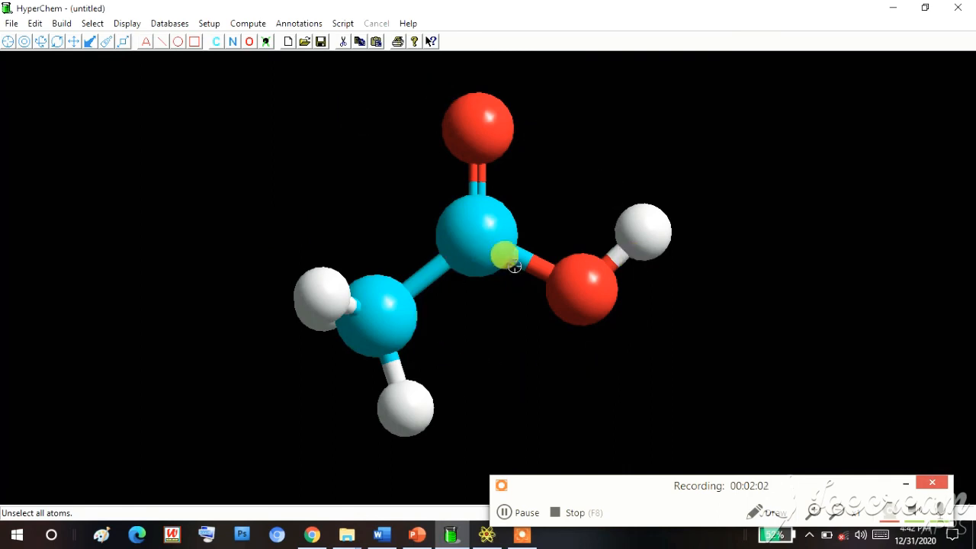
left_click(23, 43)
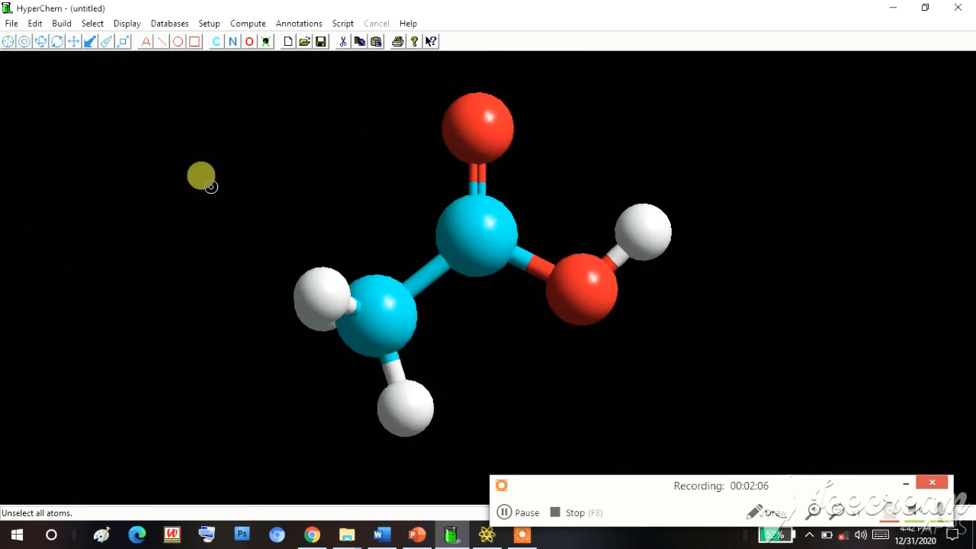
left_click(386, 323)
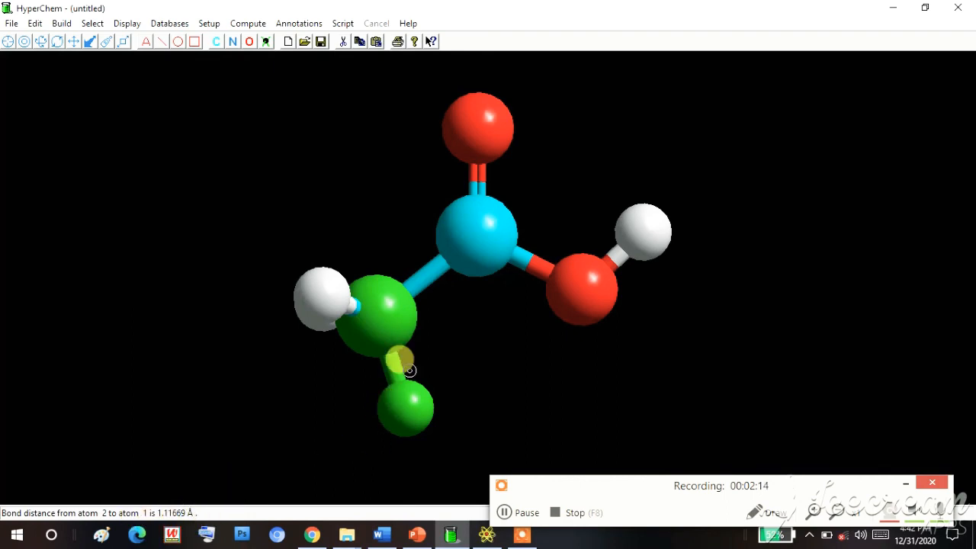
left_click(410, 410)
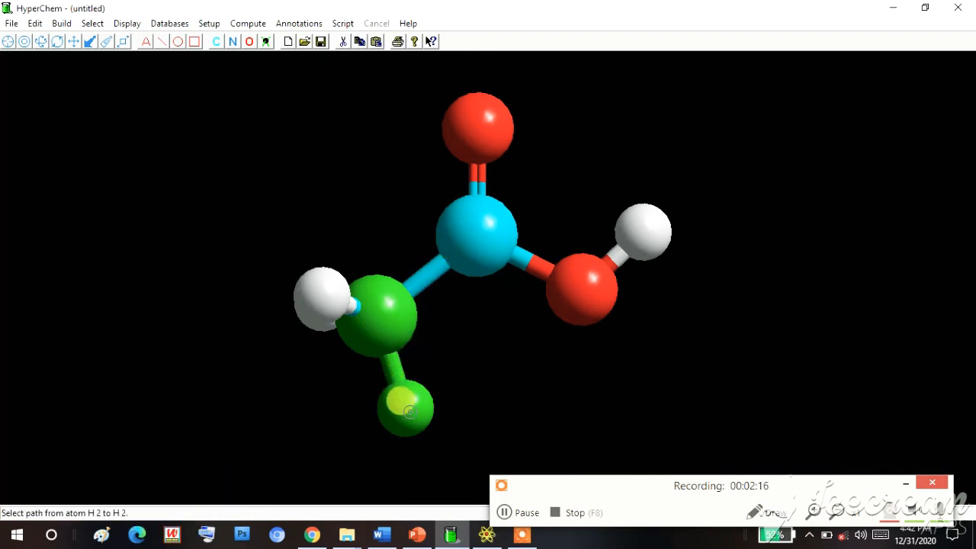
right_click(408, 406)
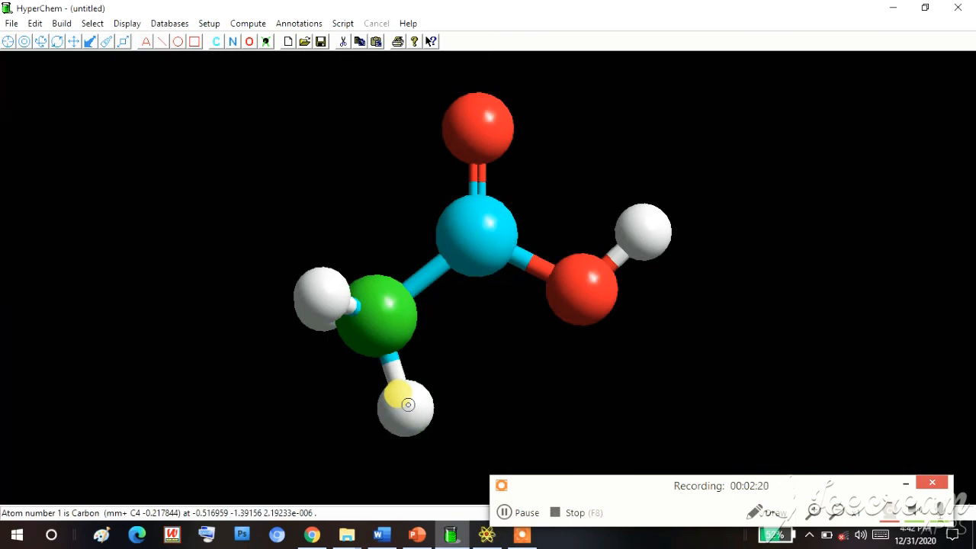
left_click(479, 229)
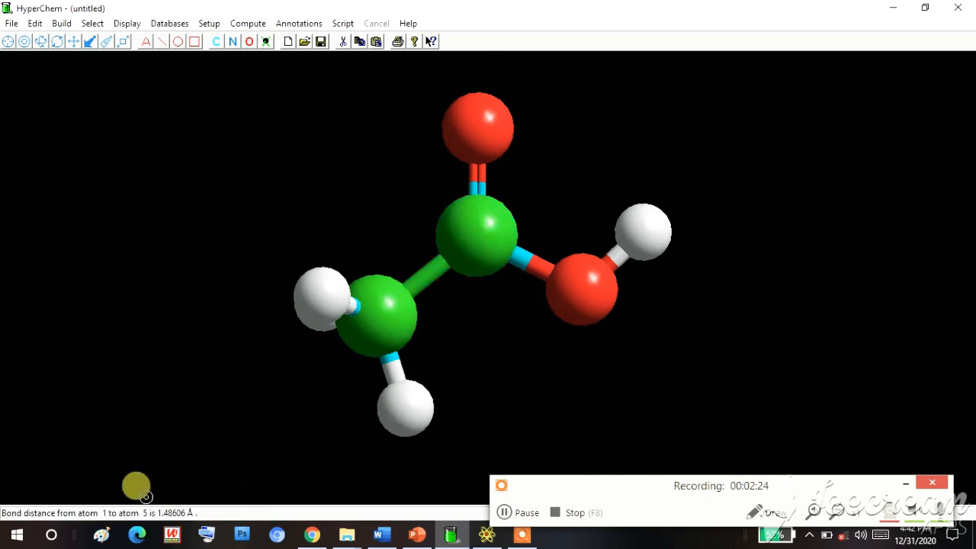
left_click(407, 414)
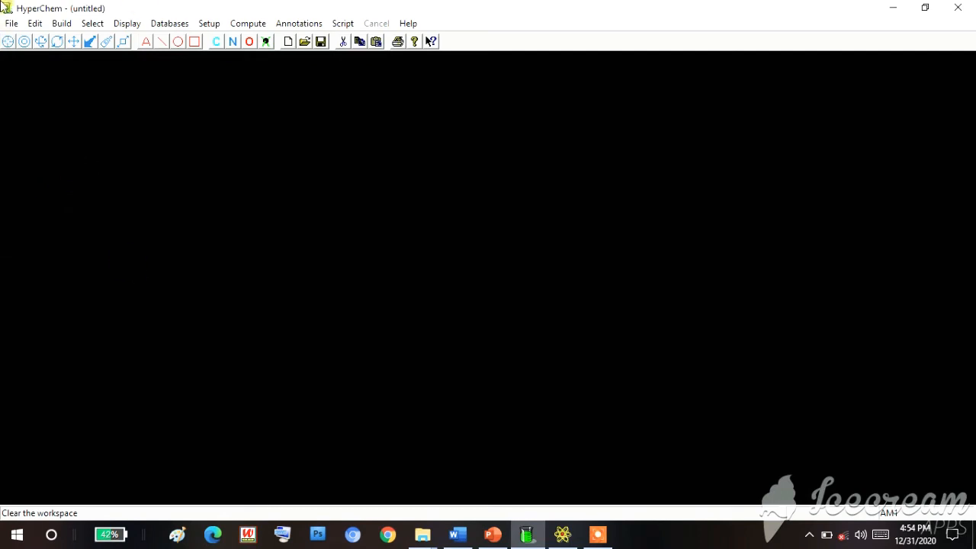
- Set carbon as the default element for drawing atoms in the empty workspace
left_click(54, 24)
left_click(79, 58)
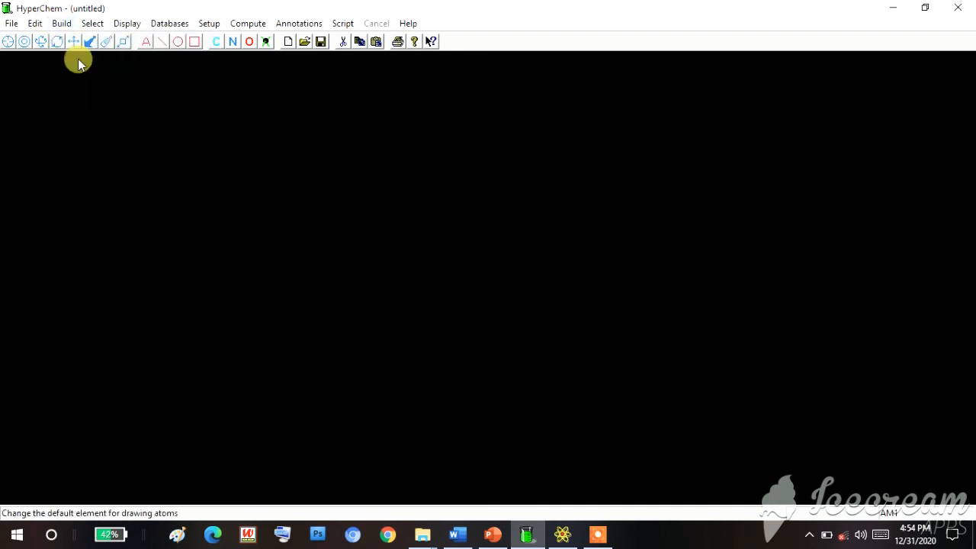
left_click(545, 216)
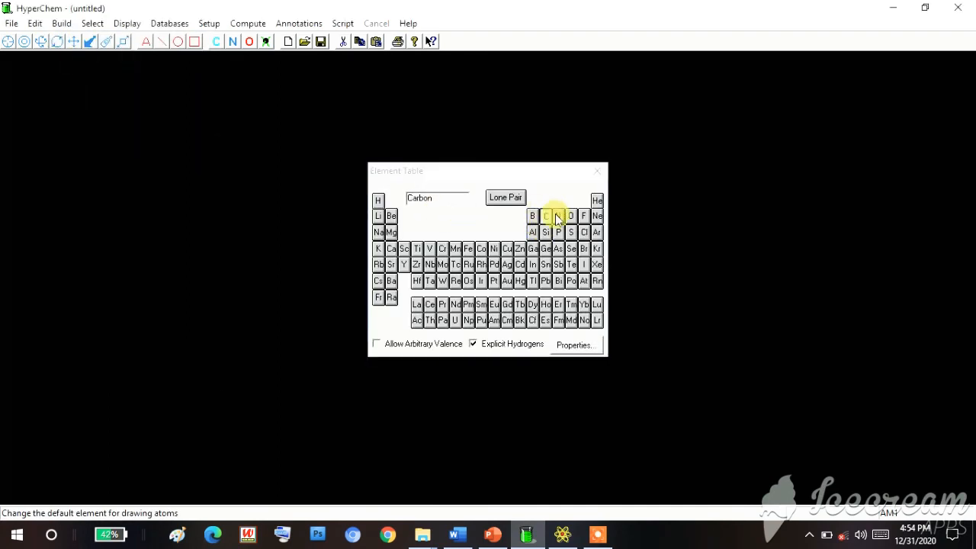
left_click(597, 171)
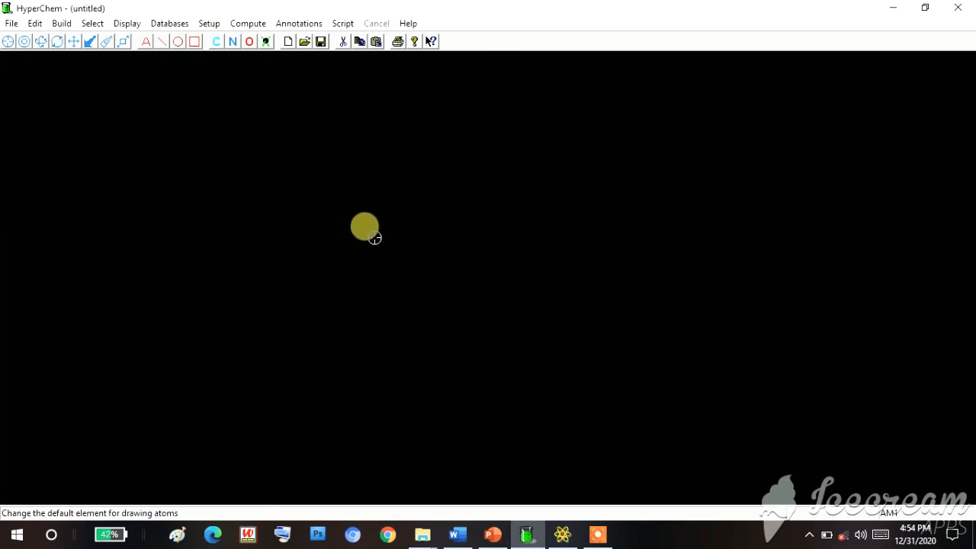
- Place the first carbon atom in the workspace, magnify the view of it, and reactivate the Draw tool
left_click(375, 237)
left_click(101, 43)
left_click_drag(141, 329, 313, 296)
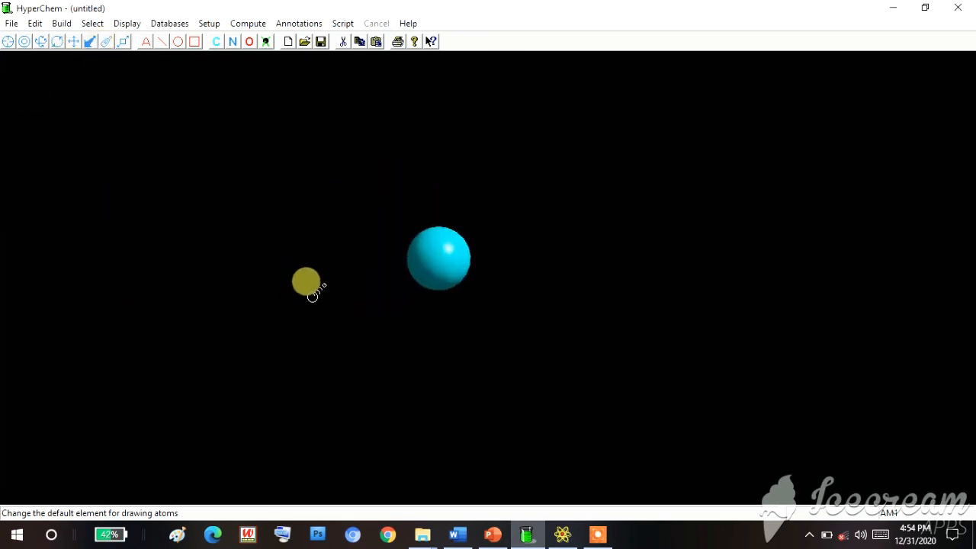
left_click(7, 44)
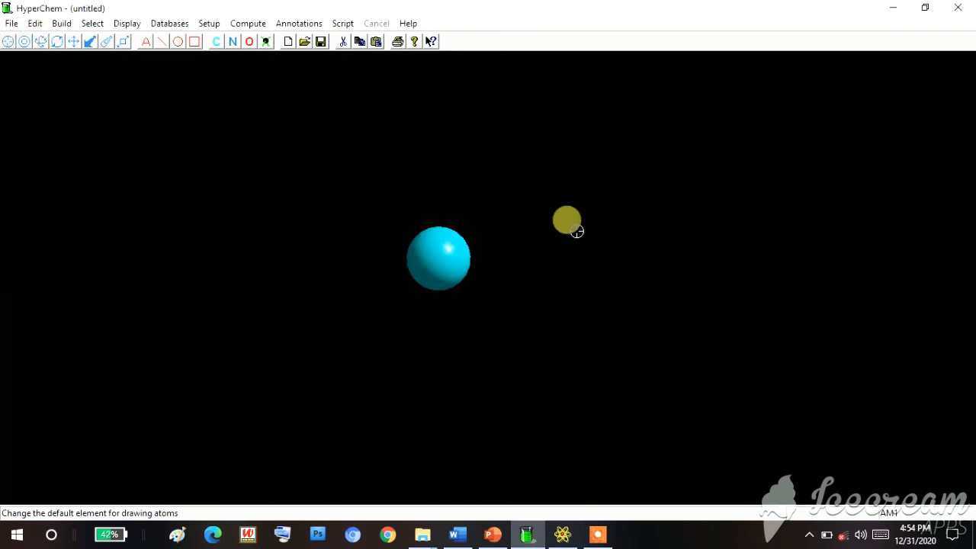
- Place a second carbon atom diagonally above the first, set oxygen as the default element, and place two oxygen atoms around that carbon
left_click(551, 179)
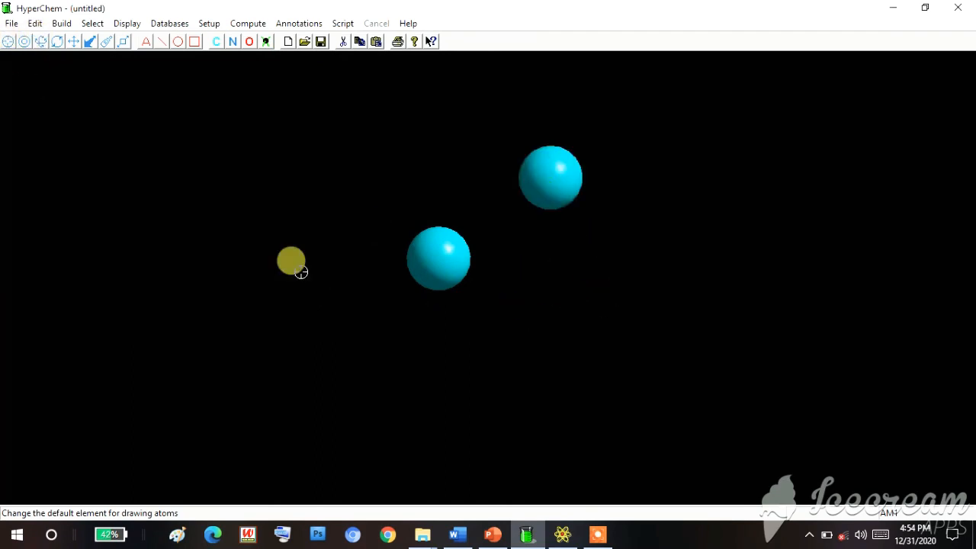
left_click(62, 24)
left_click(69, 53)
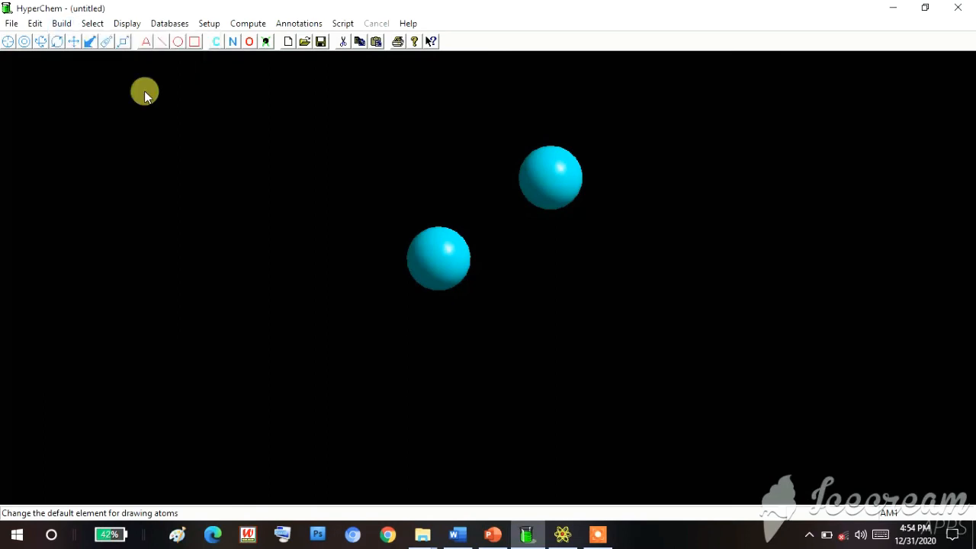
left_click(571, 217)
left_click(597, 171)
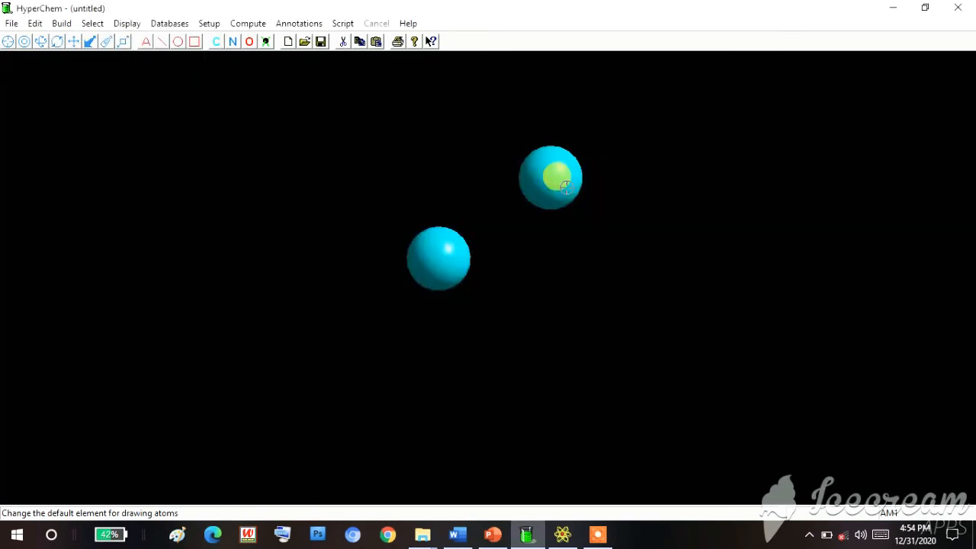
left_click(553, 54)
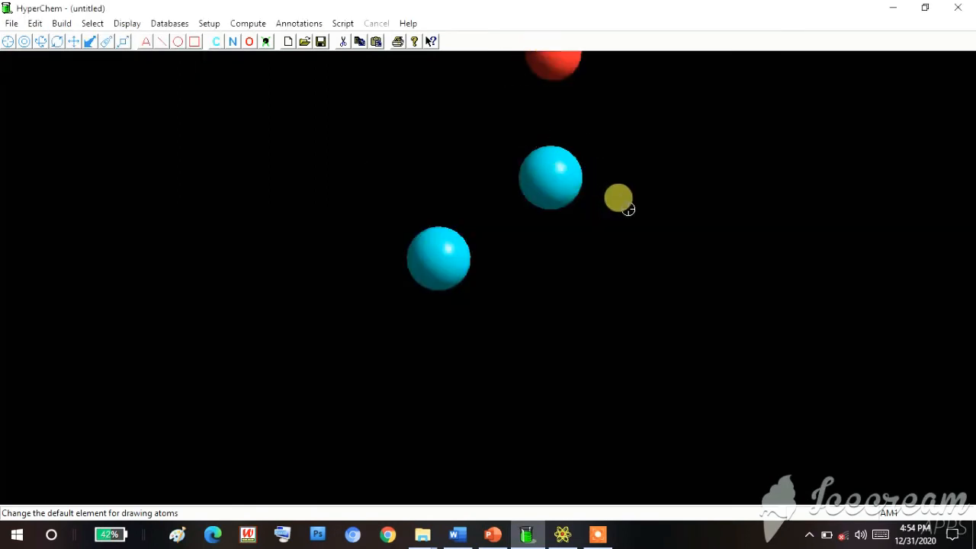
left_click(657, 226)
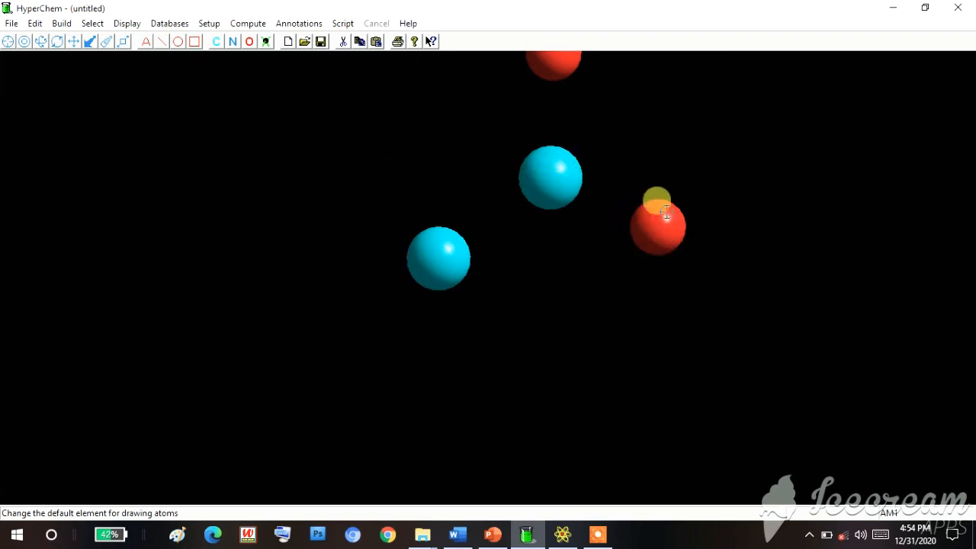
- Set sodium as the default element and place one sodium atom beside the lower oxygen
left_click(61, 24)
left_click(76, 59)
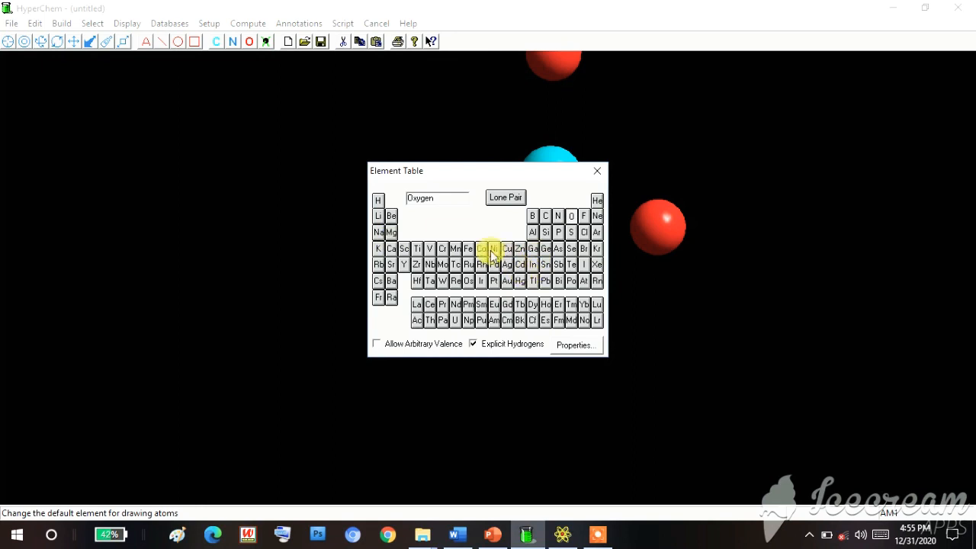
left_click(378, 232)
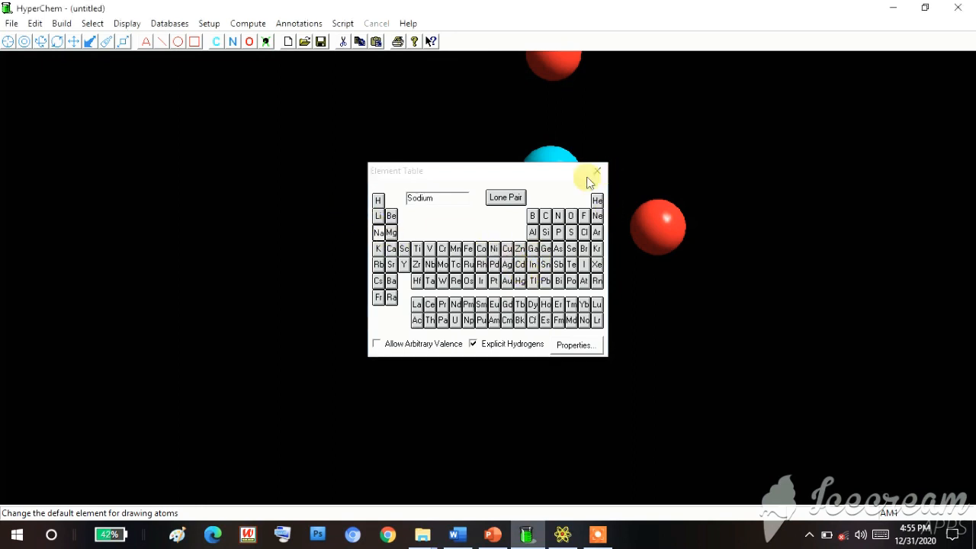
left_click(597, 171)
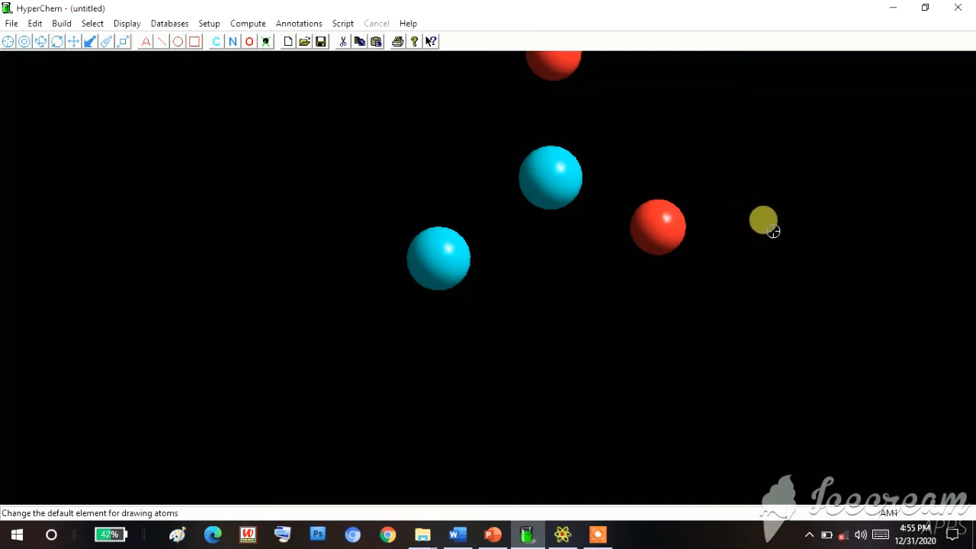
left_click(784, 224)
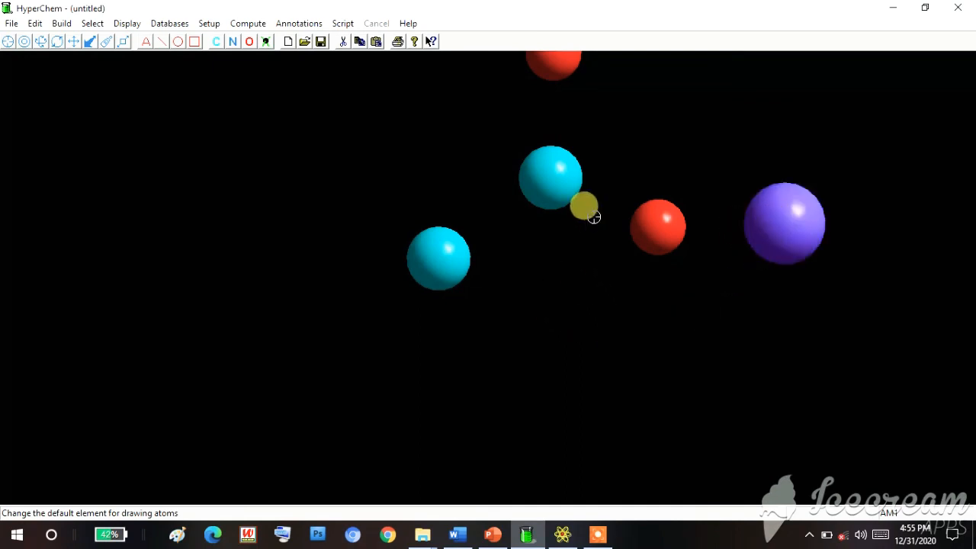
- Bond the carbons, oxygens and sodium into a chain, with a double bond to the upper oxygen, and run Model Build
mouse_move(435, 262)
left_mouse_down()
mouse_move(539, 185)
mouse_move(549, 43)
mouse_move(550, 53)
left_mouse_up()
left_click_drag(539, 163, 652, 221)
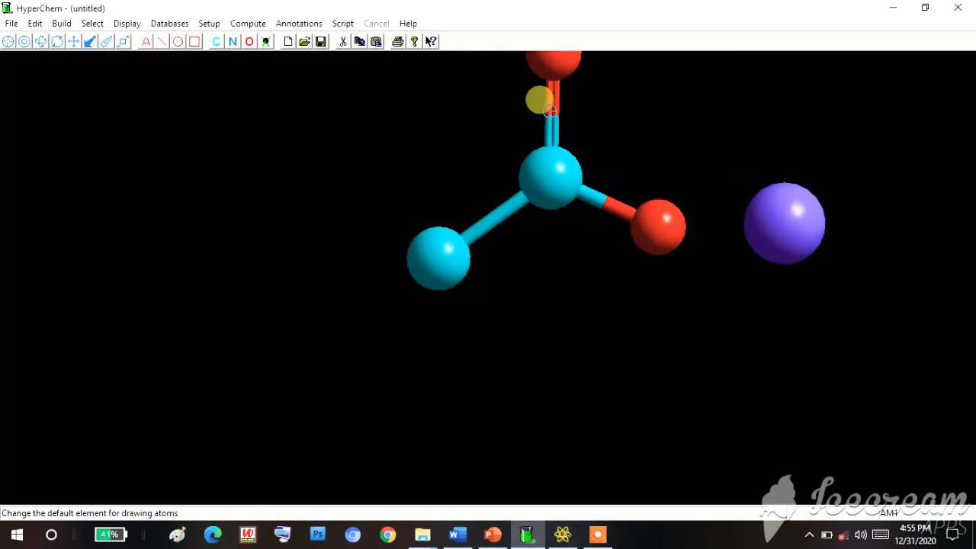
left_click_drag(649, 212, 778, 221)
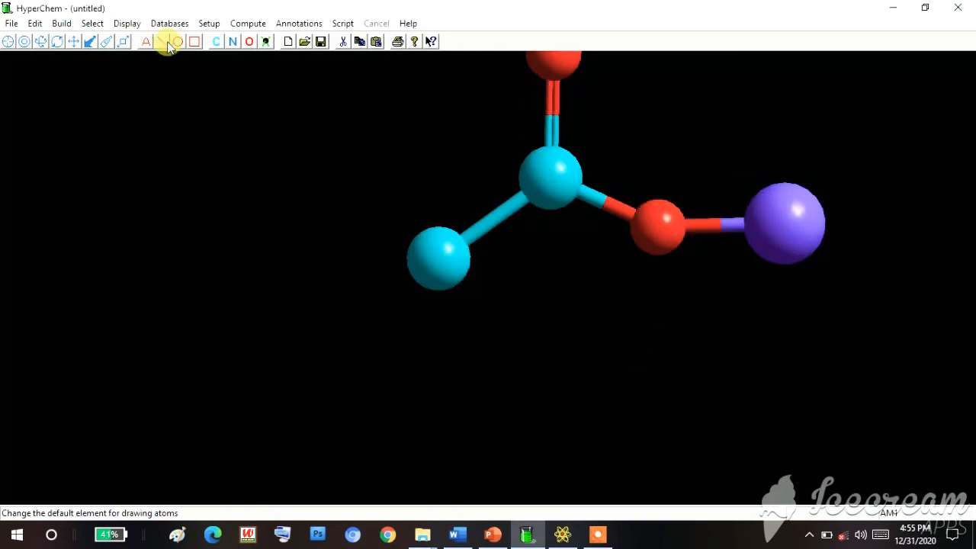
left_click(61, 24)
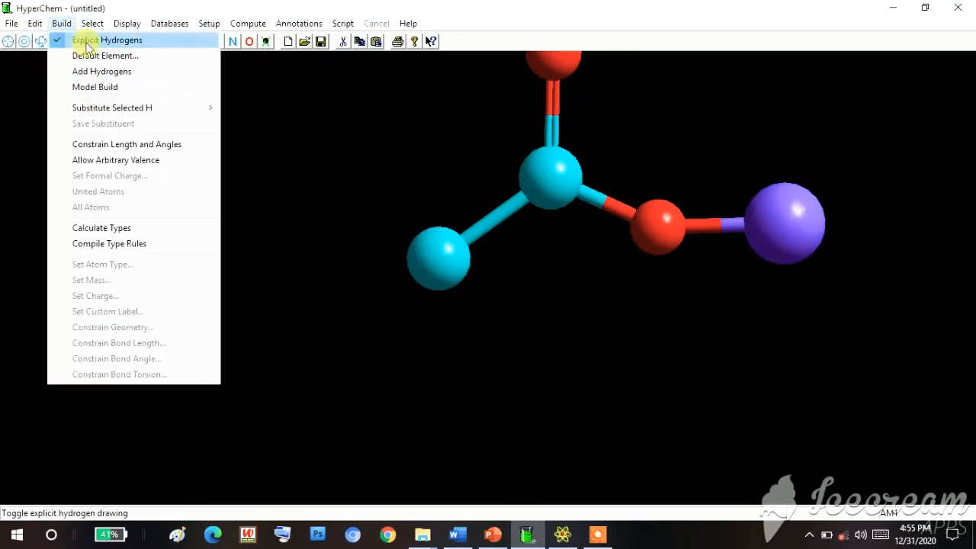
left_click(99, 92)
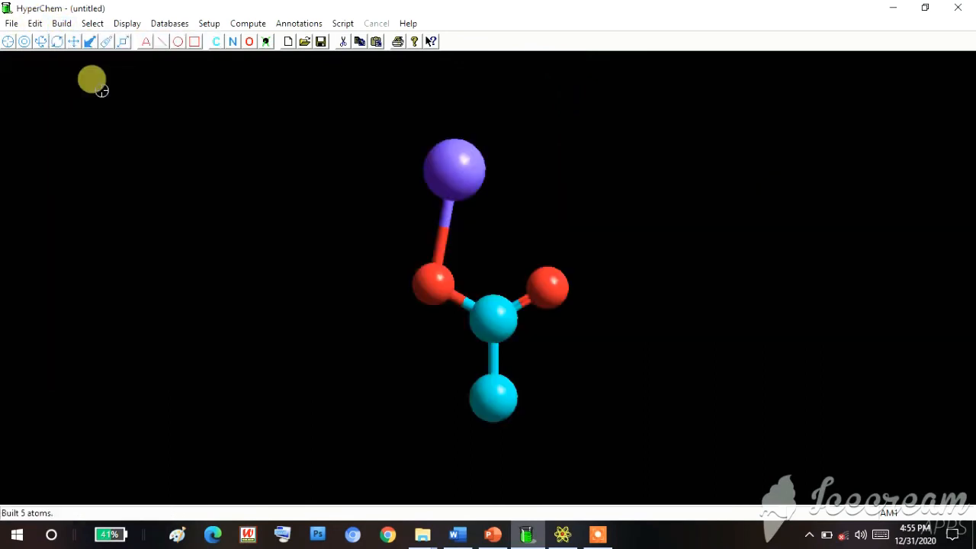
- Examine the built skeleton from several angles, ending with the carboxylate group facing the viewer and sodium opposite the methyl carbon
left_click(46, 47)
left_click_drag(538, 359, 516, 117)
left_click_drag(638, 269, 664, 266)
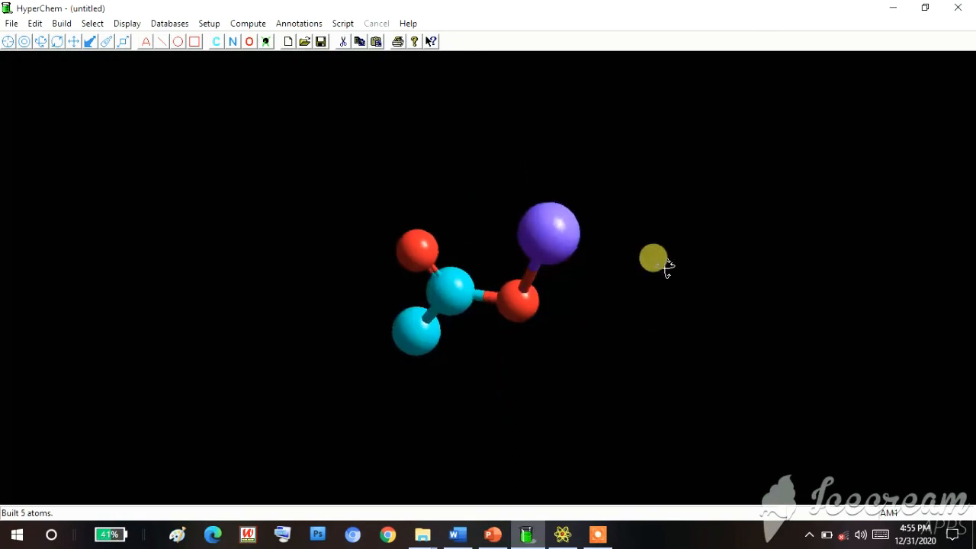
left_click_drag(371, 303, 800, 288)
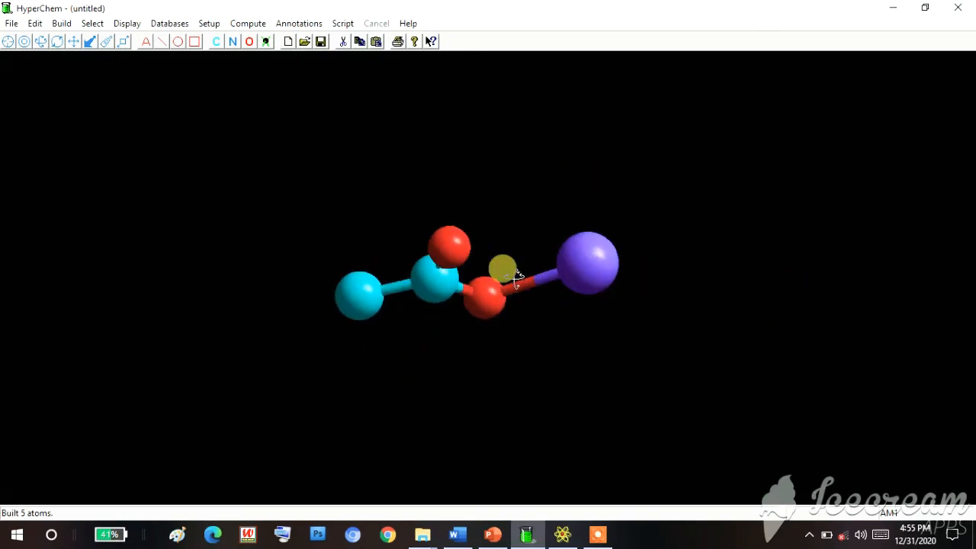
left_click_drag(356, 220, 361, 138)
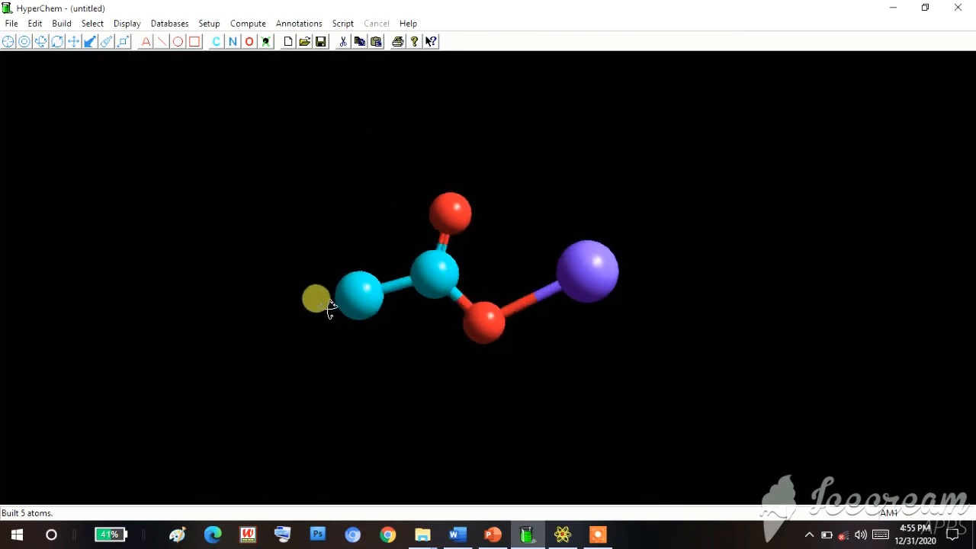
left_click_drag(330, 307, 359, 356)
left_click_drag(479, 234, 453, 216)
left_click_drag(519, 308, 556, 318)
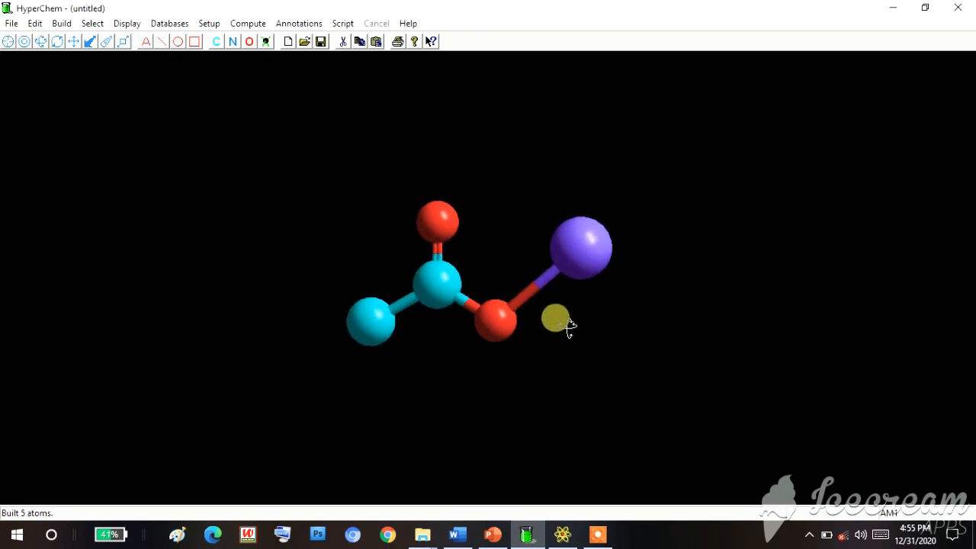
- Add the missing hydrogens to the skeleton and rebuild the complete sodium acetate molecule with Model Build
left_click(63, 23)
left_click(95, 70)
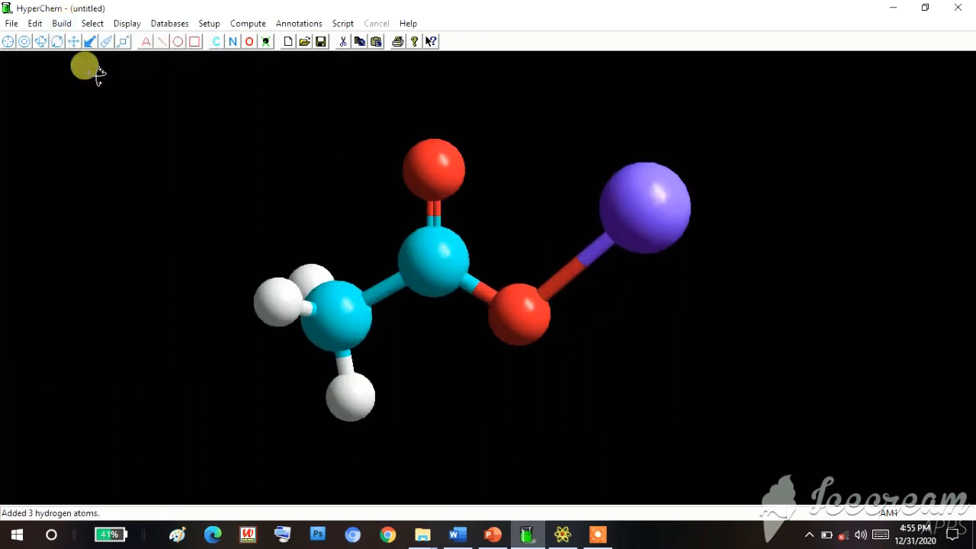
left_click(63, 23)
left_click(86, 87)
left_click(380, 319)
left_click(73, 43)
left_click_drag(732, 323, 562, 375)
left_click_drag(577, 321, 420, 170)
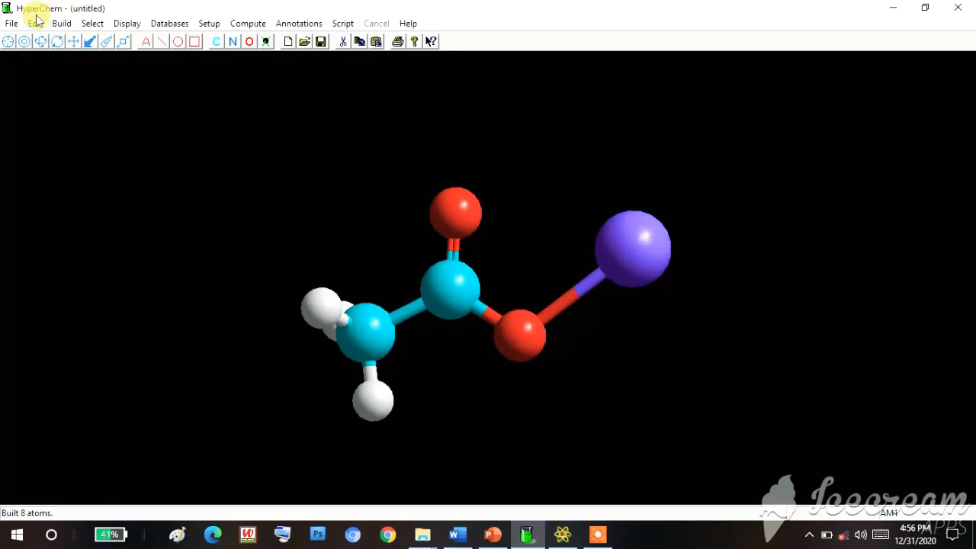
- Start a computation log named CH3COONa in the GOOGLE CLASSROOM folder
left_click(10, 24)
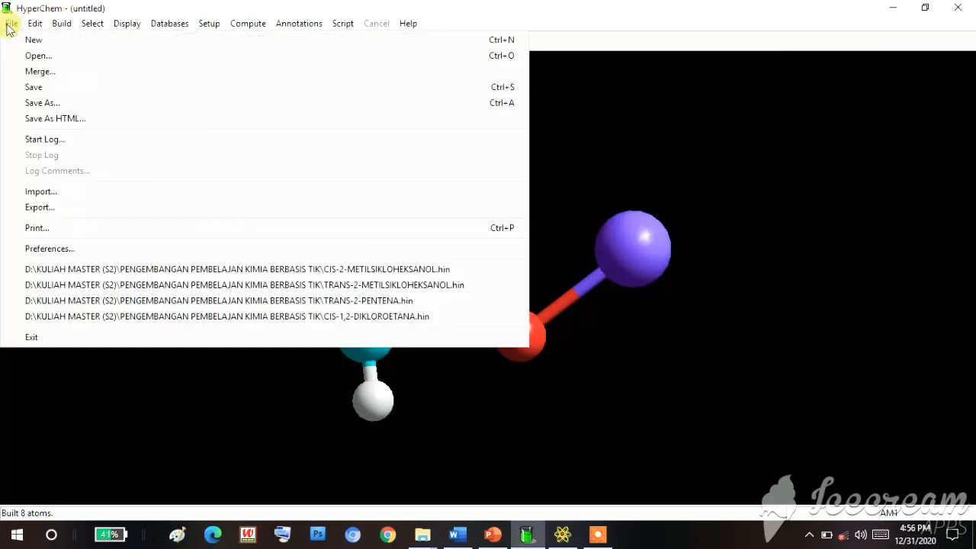
left_click(51, 140)
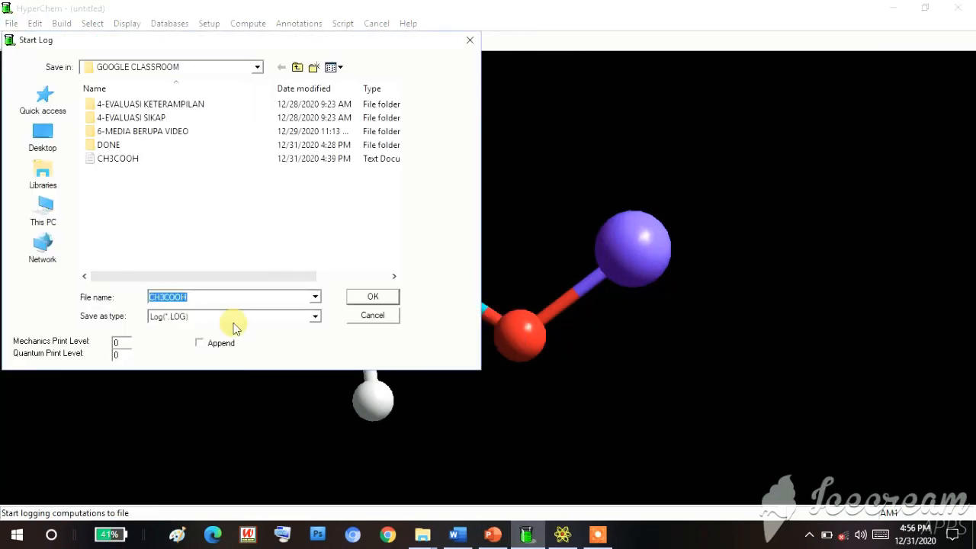
key("BackSpace")
type("n")
key("BackSpace")
type("N")
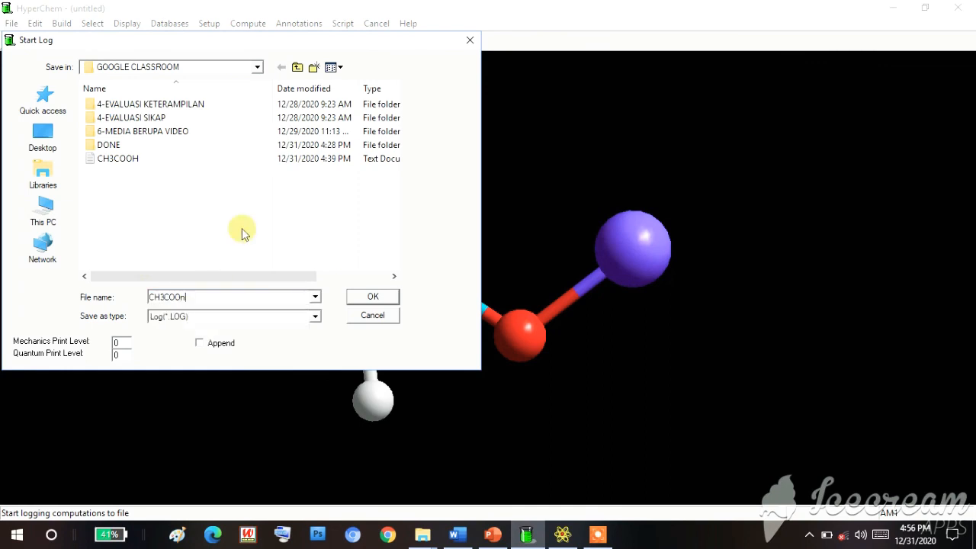
type("a")
left_click(373, 295)
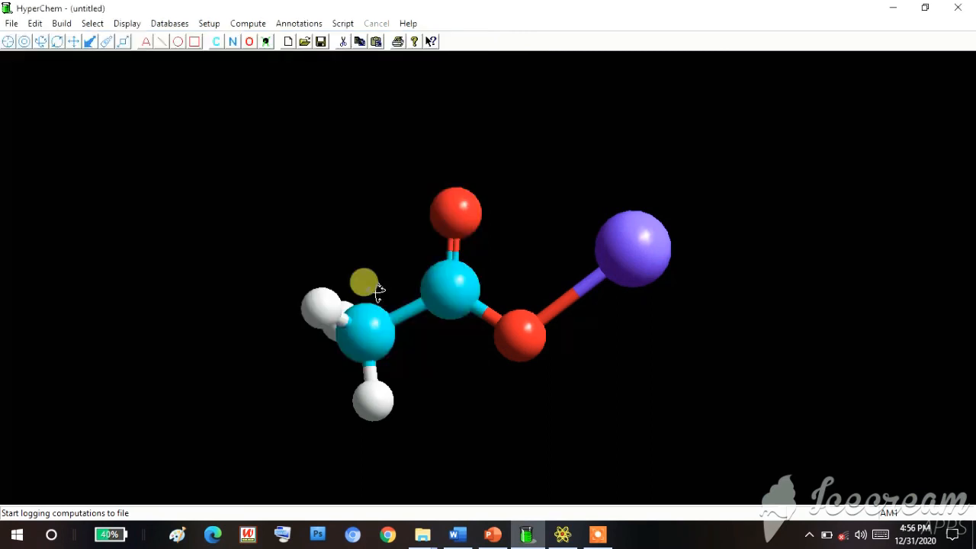
- Choose the AM1 semi-empirical method for the calculation
left_click(208, 23)
left_click(241, 56)
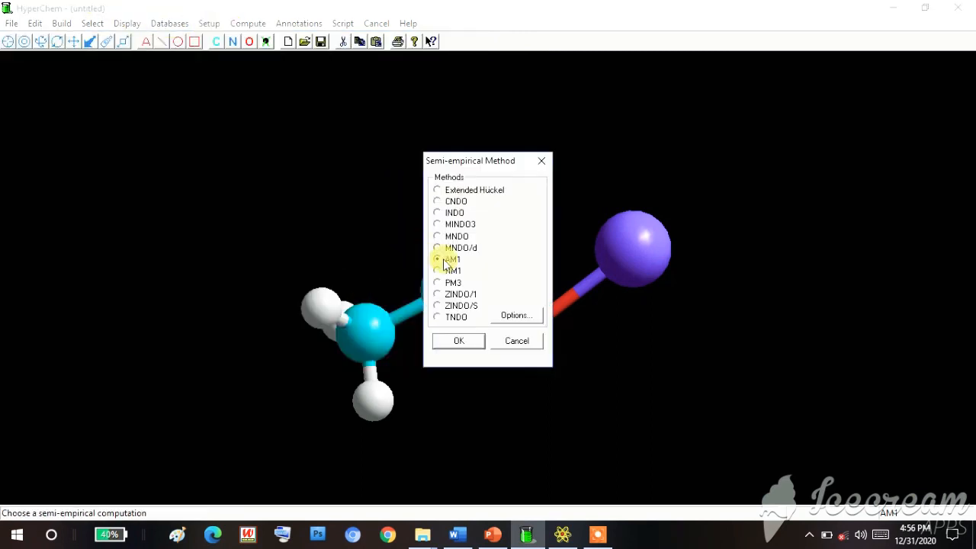
left_click(463, 341)
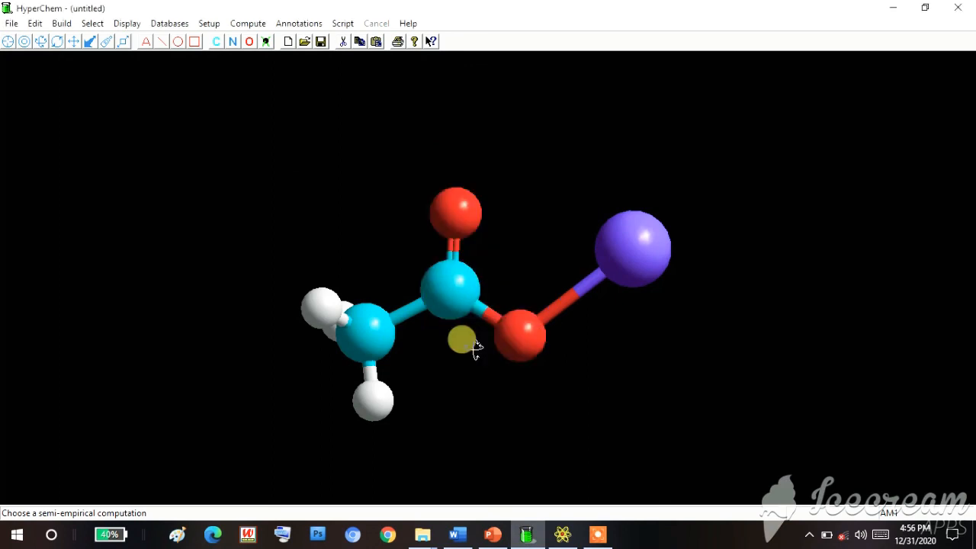
- Run a geometry optimization with Polak-Ribiere, an RMS gradient of 0.1 kcal/(Å mol), 120 maximum cycles, in vacuo
left_click(242, 23)
left_click(248, 17)
left_click(235, 22)
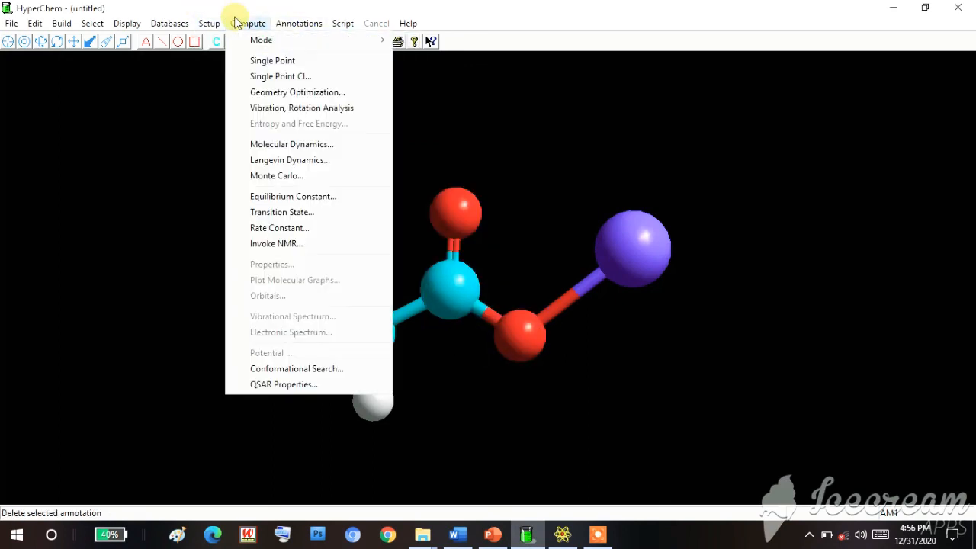
left_click(296, 92)
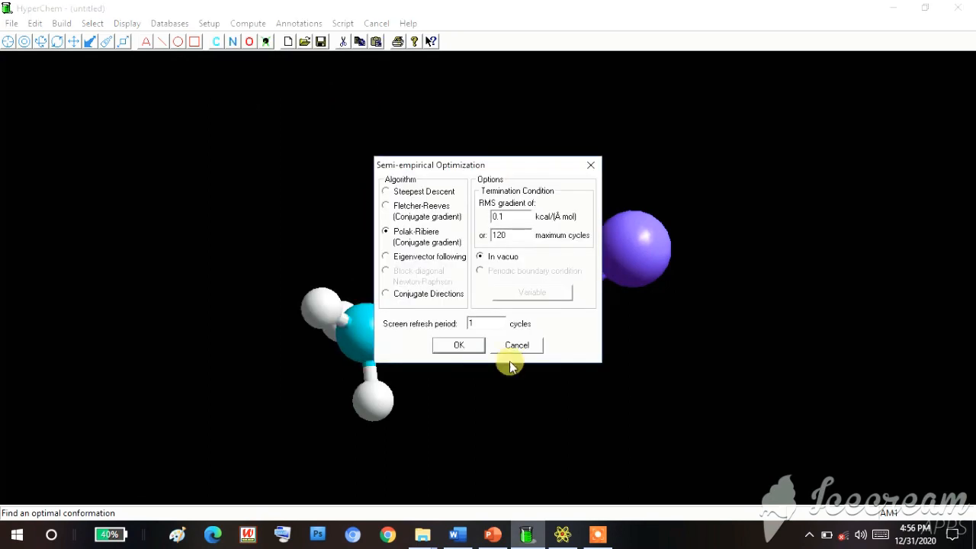
left_click(458, 345)
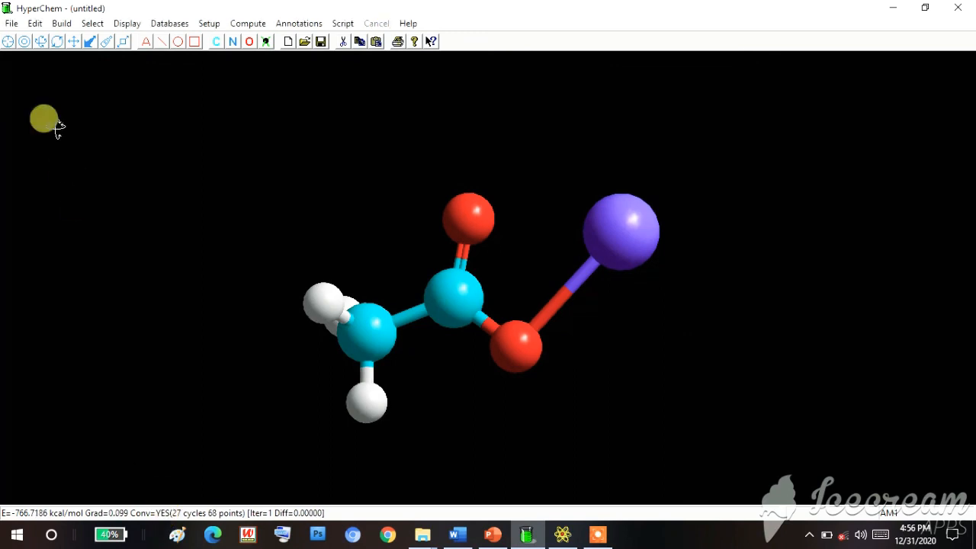
- Stop the log, switch to File Explorer and open the CH3COONa text file in the GOOGLE CLASSROOM folder
left_click(10, 23)
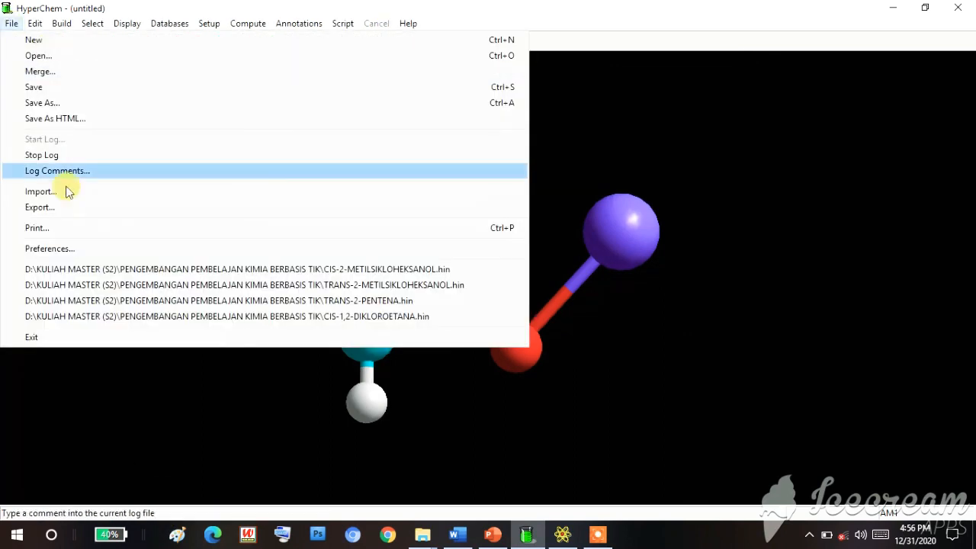
left_click(68, 155)
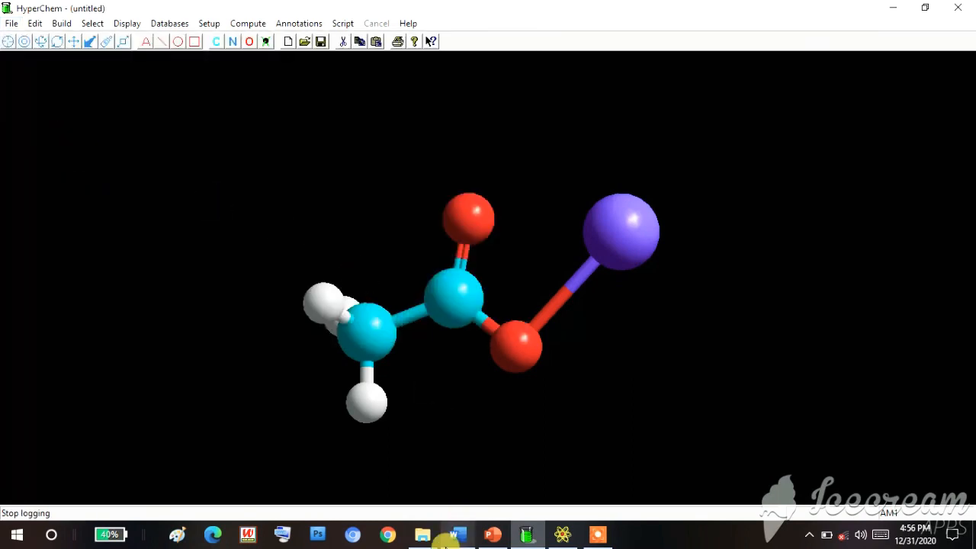
mouse_move(431, 532)
left_click(456, 485)
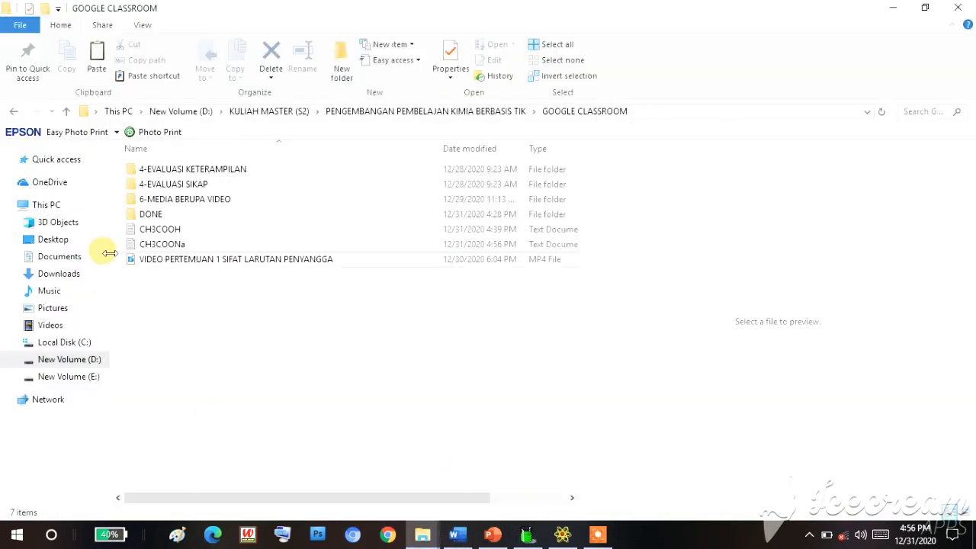
left_click(154, 249)
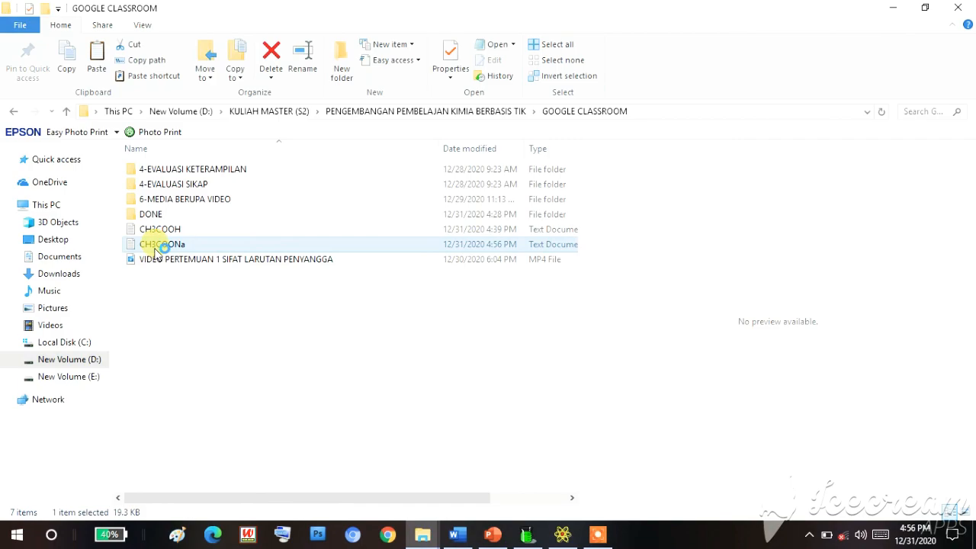
- Find the Energies and Gradient block in the CH3COONa log and highlight it for reading
scroll(155, 244, "down", 20)
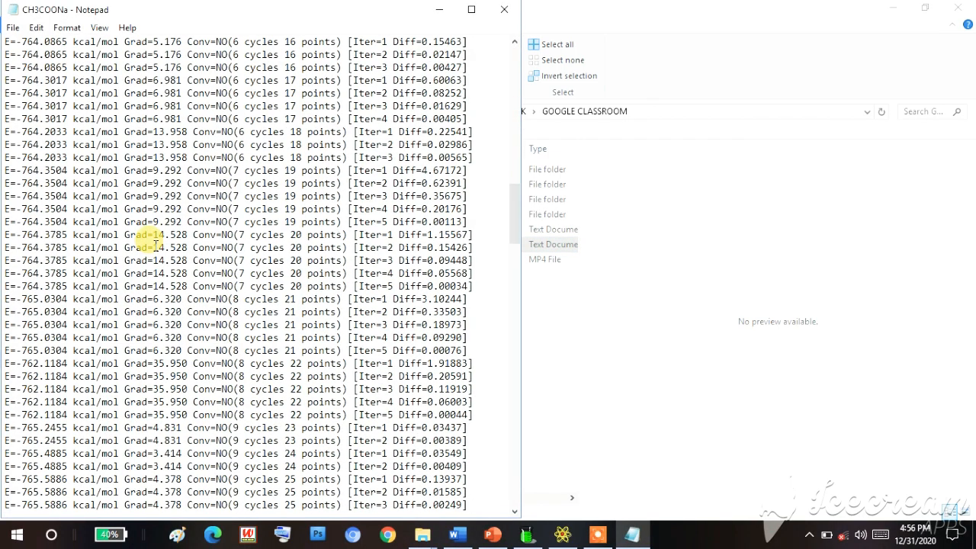
scroll(155, 244, "down", 20)
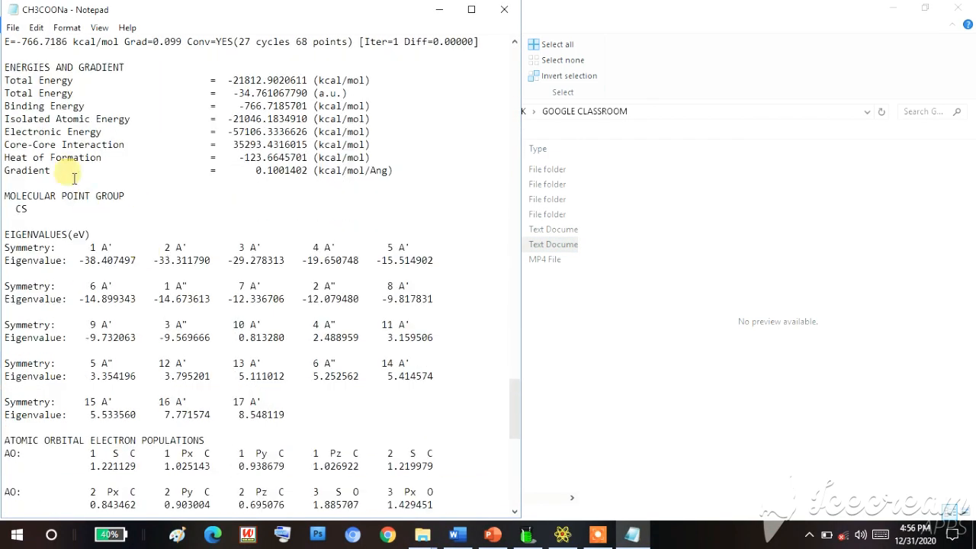
left_click_drag(13, 60, 435, 183)
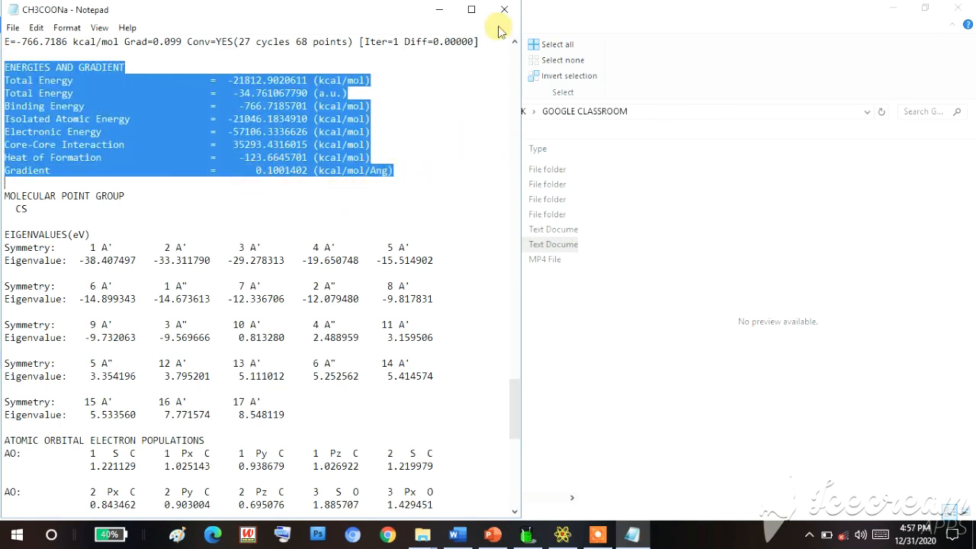
- Minimize the CH3COONa log, switch to HyperChem and measure the bond length between the methyl and carboxylate carbons
left_click(436, 160)
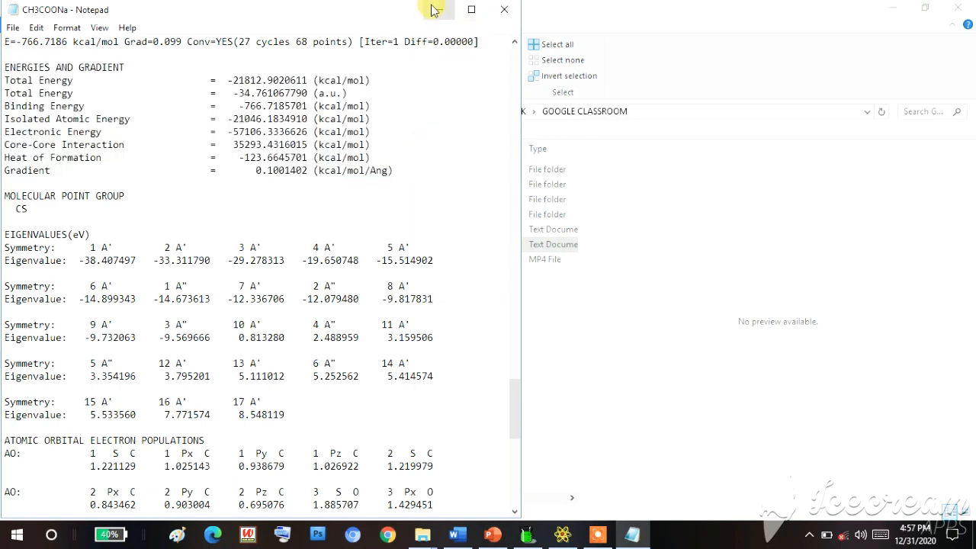
left_click(432, 9)
left_click(527, 534)
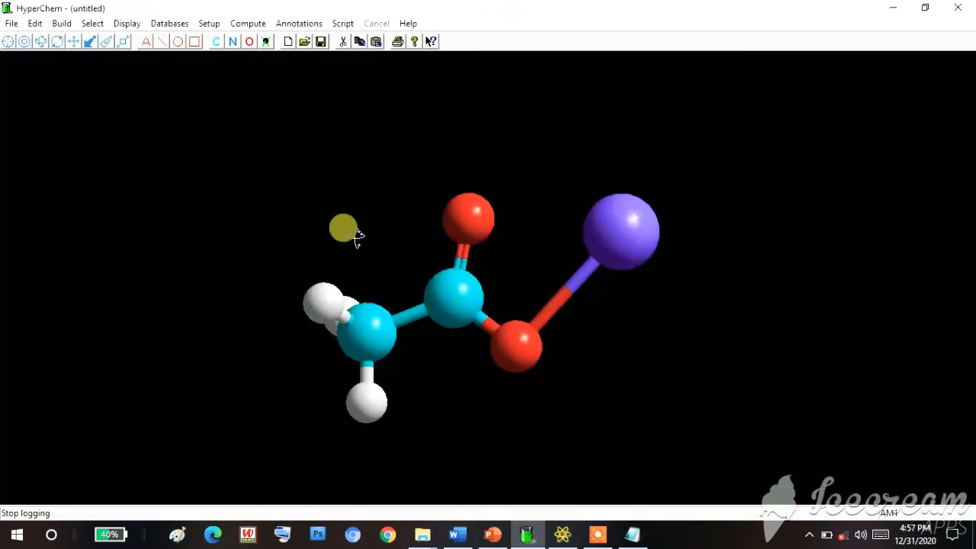
left_click(25, 42)
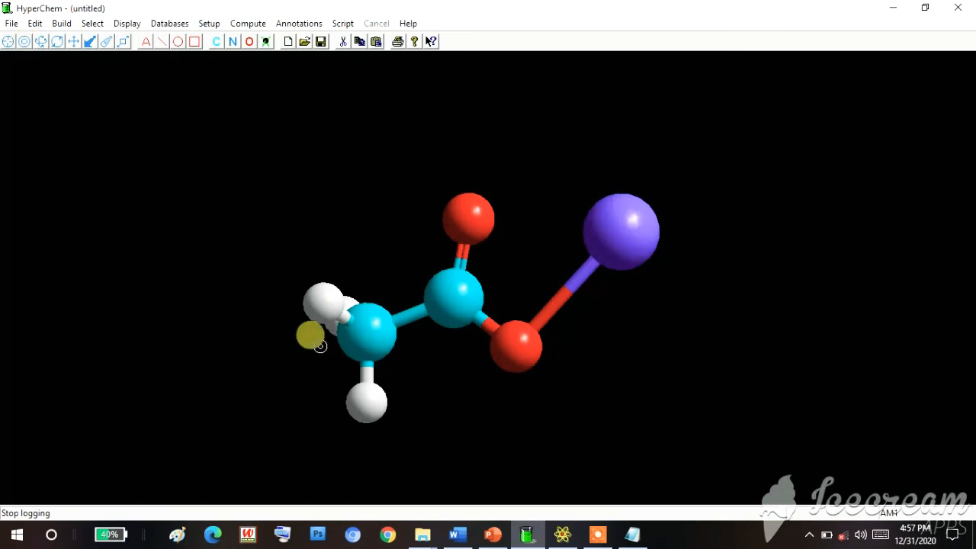
left_click(360, 336)
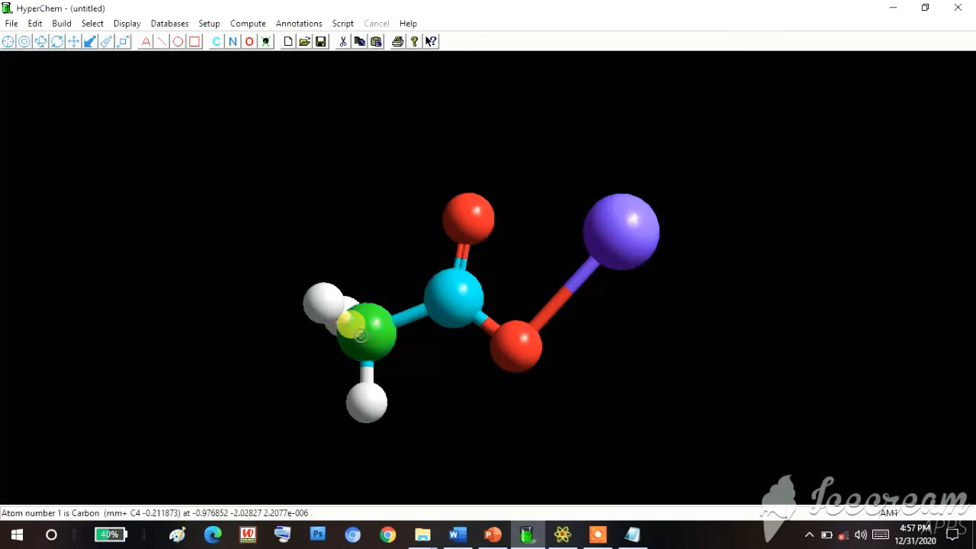
left_click(454, 291)
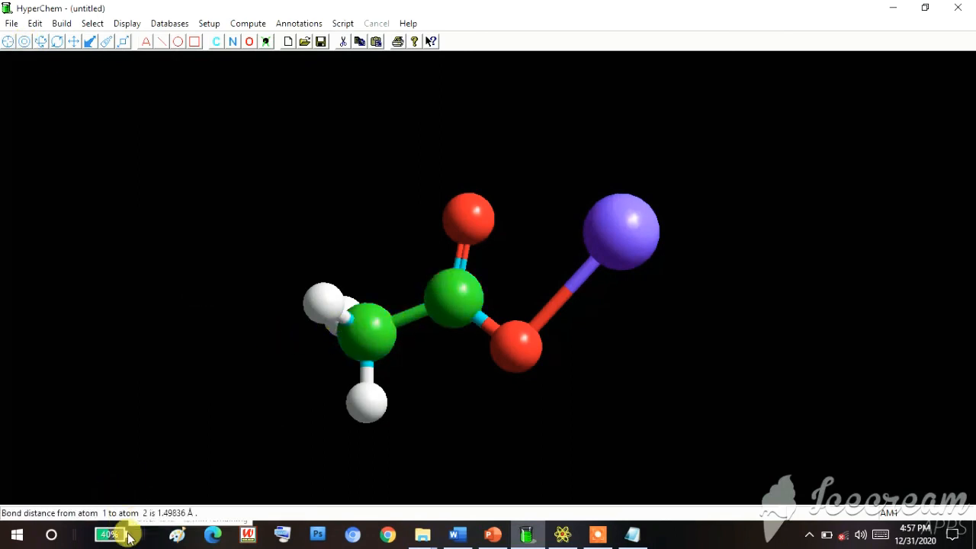
- Measure the angle from the methyl carbon through the carboxylate carbon to the sodium-bonded oxygen, and deselect all three atoms
left_click(512, 346)
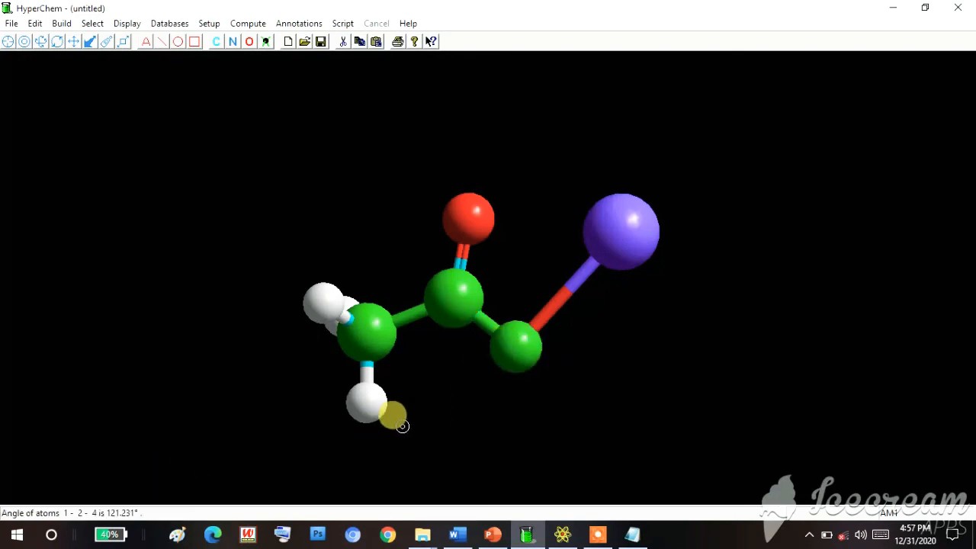
left_click(513, 337)
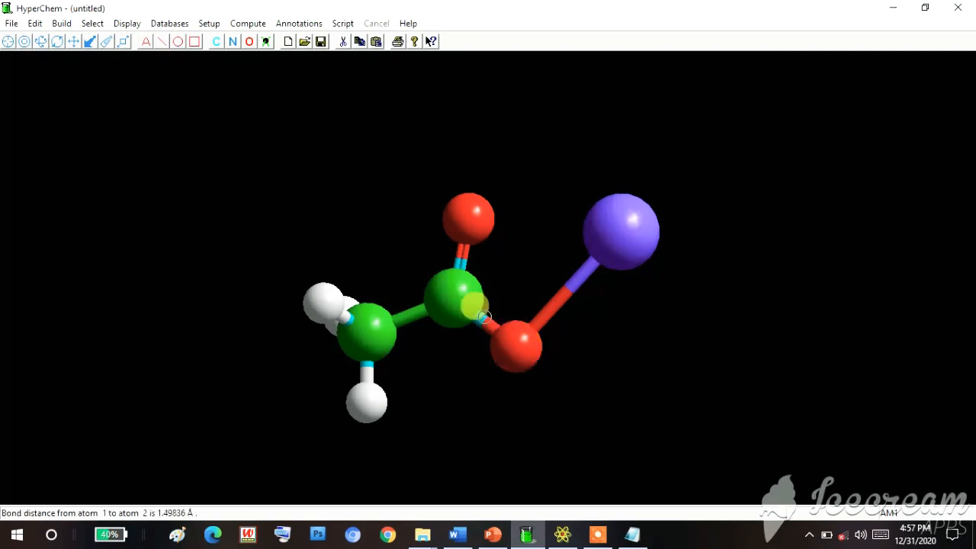
left_click(454, 294)
left_click(357, 340)
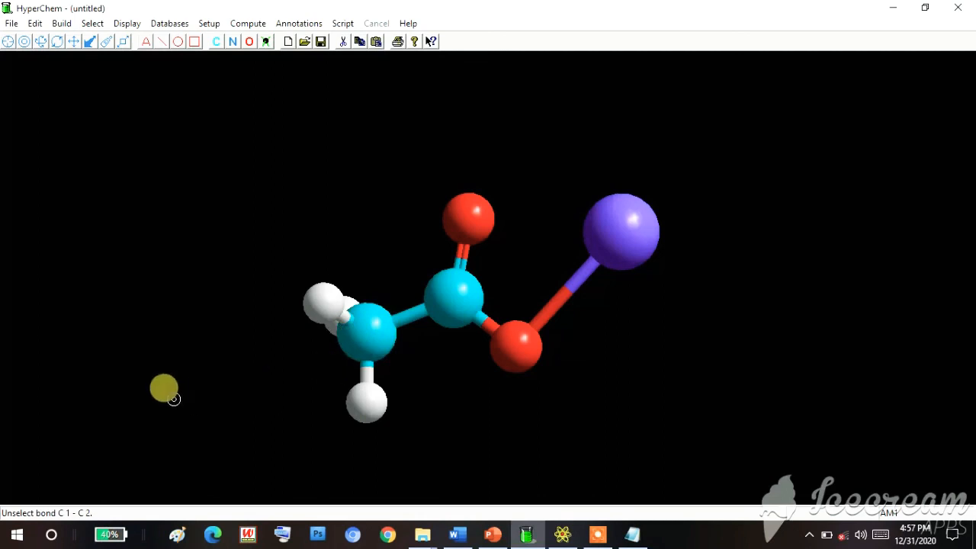